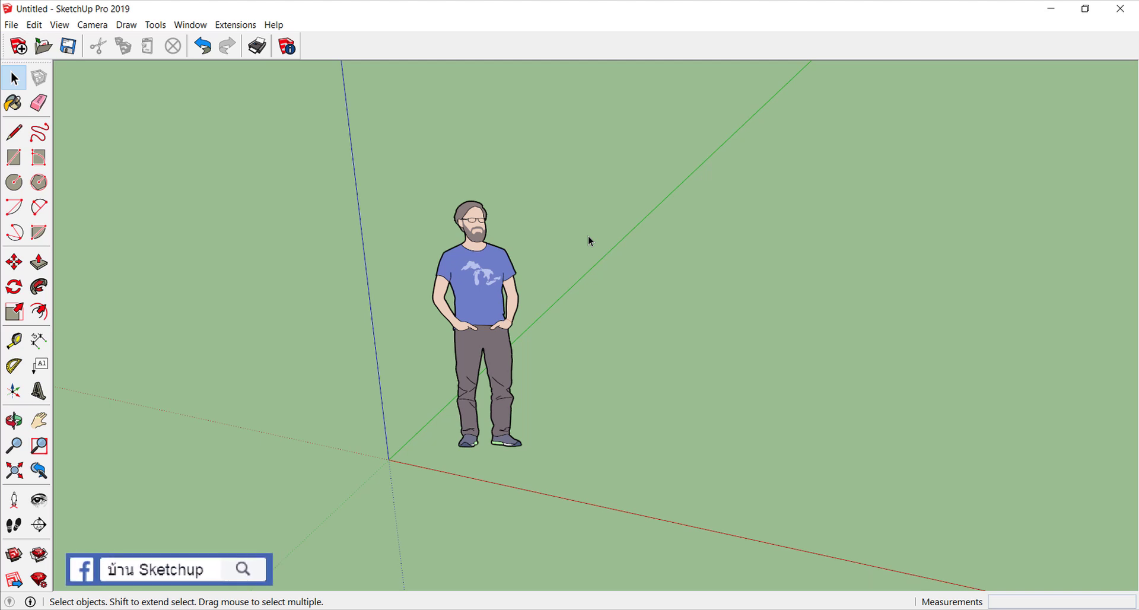
- Draw a circle of about 0.46 m radius on the ground right of the human figure
{"action": "scroll", "coordinate": [515, 251], "scroll_direction": "down", "scroll_amount": 3}
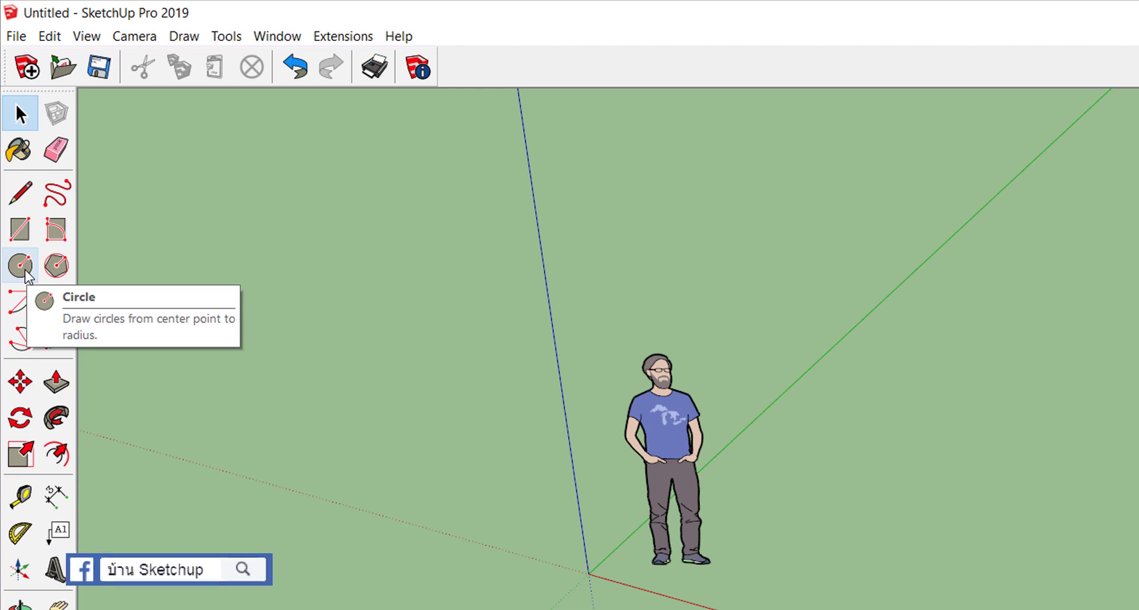
{"action": "left_click", "coordinate": [22, 267]}
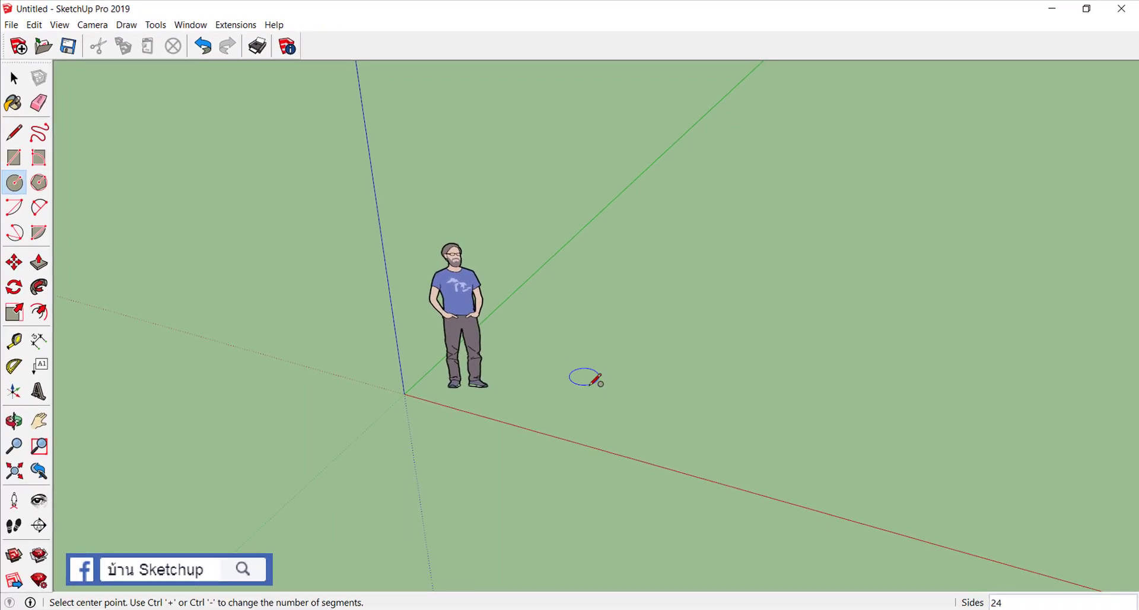
{"action": "left_click", "coordinate": [590, 400]}
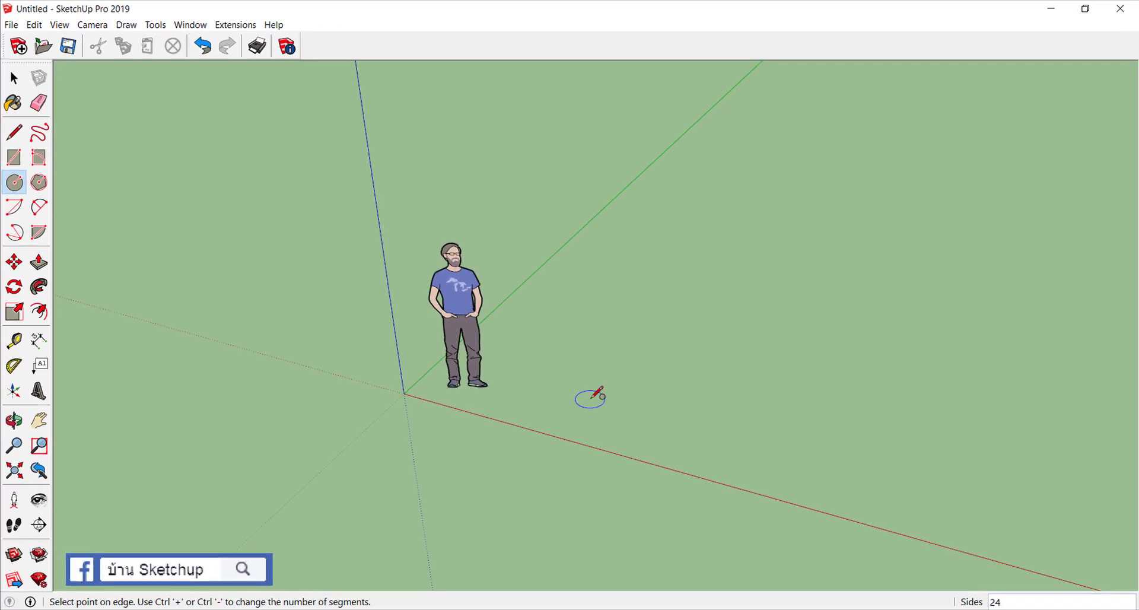
{"action": "left_click", "coordinate": [629, 408]}
{"action": "scroll", "coordinate": [634, 406], "scroll_direction": "down", "scroll_amount": 2}
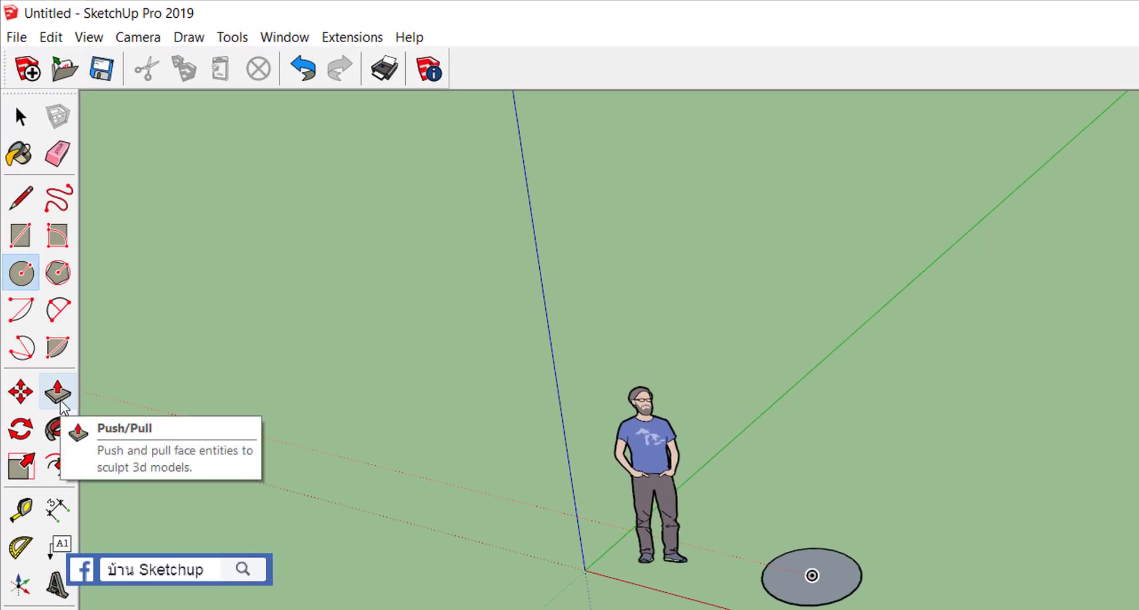
- Extrude the circle upward into a tall cylinder, then push its top partly back down
{"action": "left_click", "coordinate": [60, 403]}
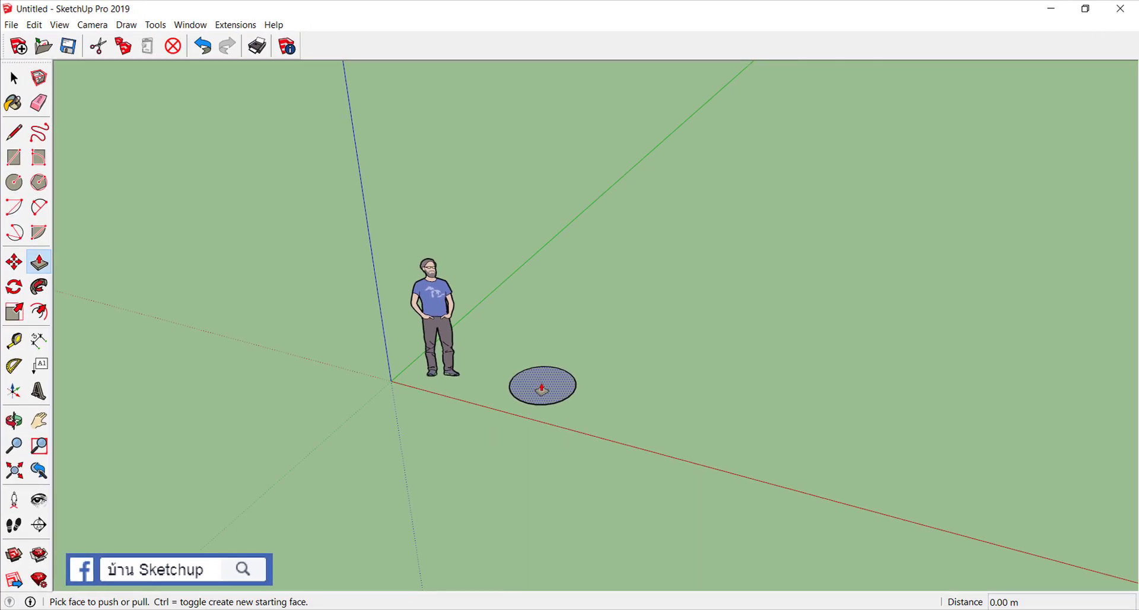
{"action": "left_click_drag", "start_coordinate": [541, 389], "coordinate": [471, 258]}
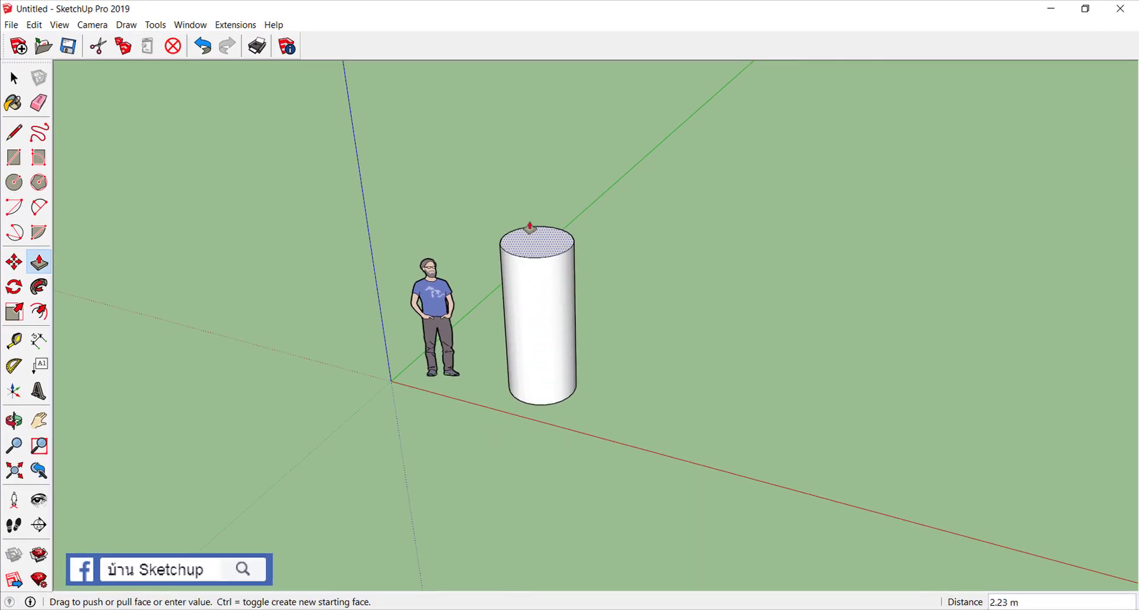
{"action": "scroll", "coordinate": [558, 191], "scroll_direction": "up", "scroll_amount": 1}
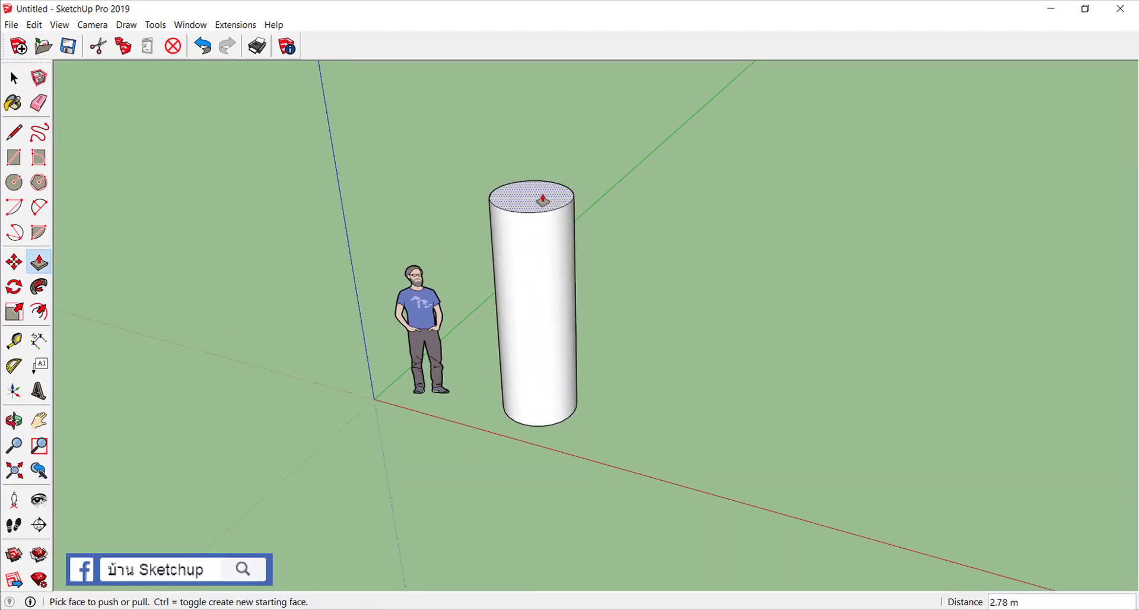
{"action": "mouse_move", "coordinate": [542, 196]}
{"action": "left_mouse_down"}
{"action": "mouse_move", "coordinate": [549, 313]}
{"action": "mouse_move", "coordinate": [530, 165]}
{"action": "mouse_move", "coordinate": [534, 297]}
{"action": "mouse_move", "coordinate": [526, 152]}
{"action": "left_mouse_up"}
{"action": "scroll", "coordinate": [534, 296], "scroll_direction": "up", "scroll_amount": 2}
{"action": "scroll", "coordinate": [533, 295], "scroll_direction": "up", "scroll_amount": 2}
{"action": "scroll", "coordinate": [528, 297], "scroll_direction": "down", "scroll_amount": 3}
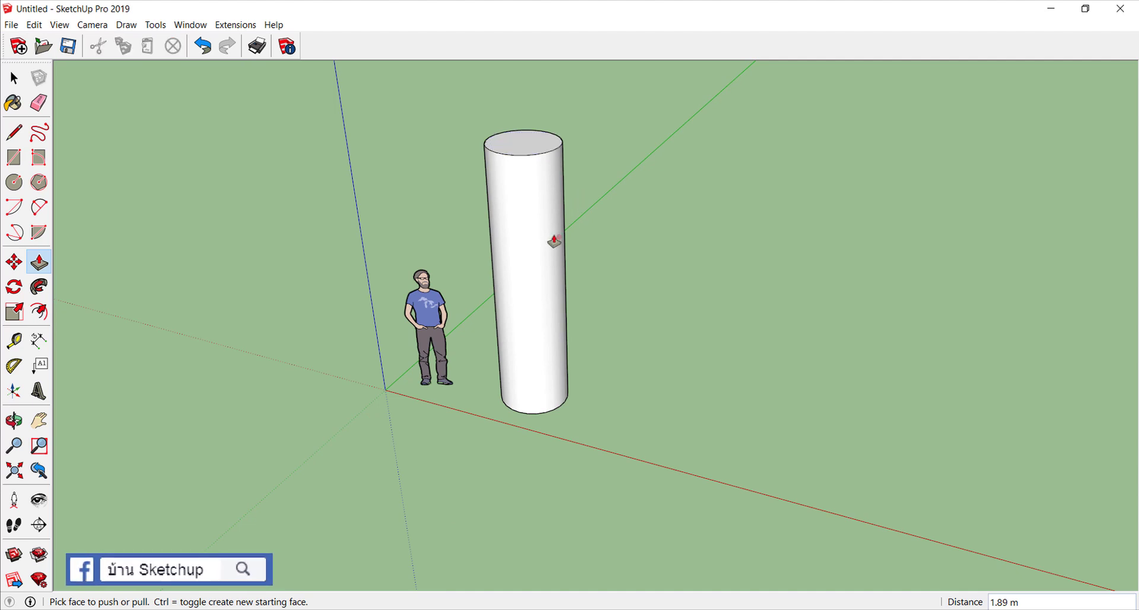
- Lower the cylinder's top again until it stands at roughly the figure's height
{"action": "middle_click_drag", "start_coordinate": [541, 221], "coordinate": [458, 262]}
{"action": "scroll", "coordinate": [534, 242], "scroll_direction": "up", "scroll_amount": 2}
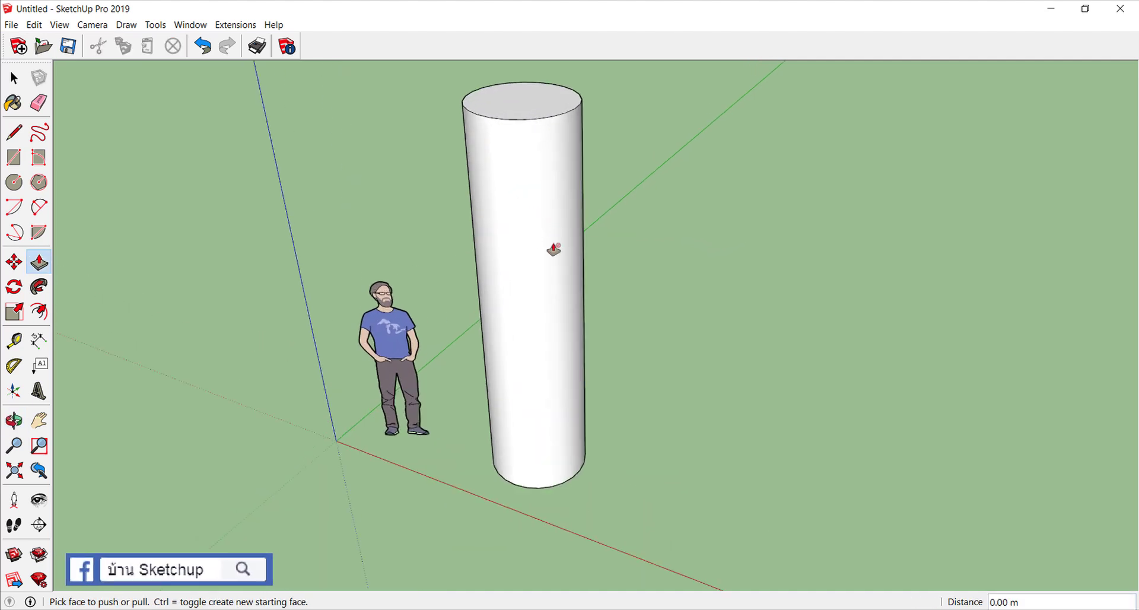
{"action": "scroll", "coordinate": [522, 228], "scroll_direction": "down", "scroll_amount": 2}
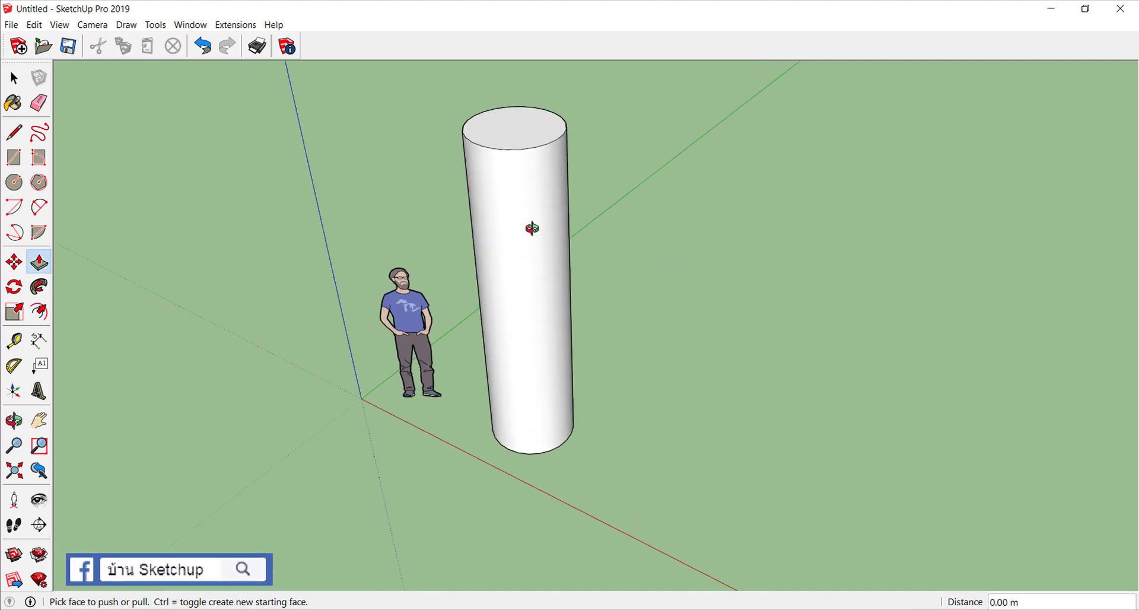
{"action": "left_click", "coordinate": [526, 126]}
{"action": "left_click", "coordinate": [524, 291]}
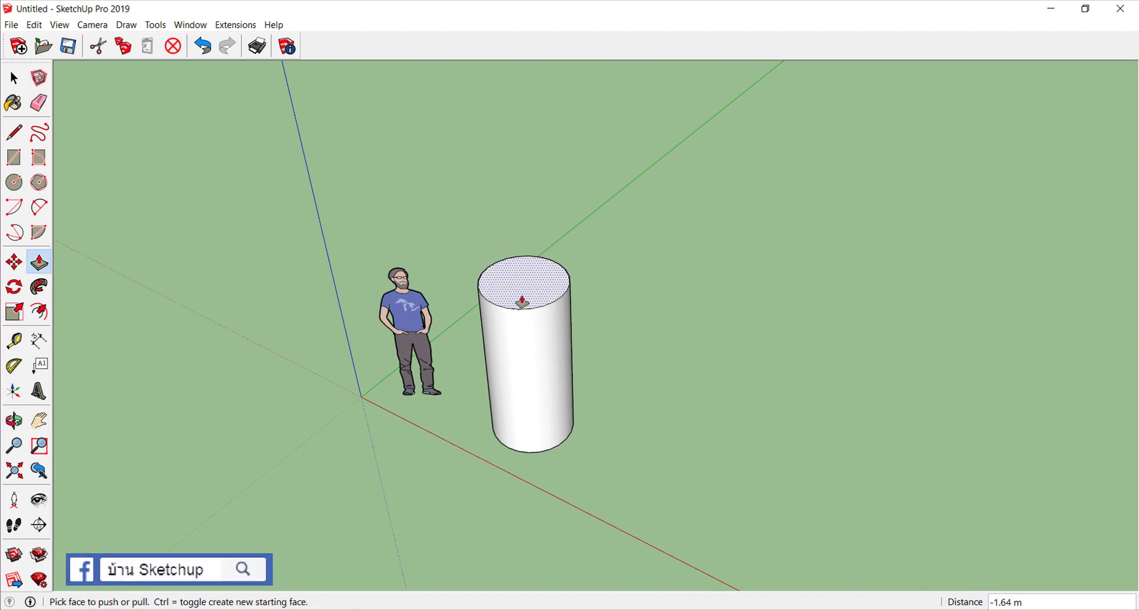
{"action": "left_click", "coordinate": [525, 300]}
{"action": "left_click", "coordinate": [519, 169]}
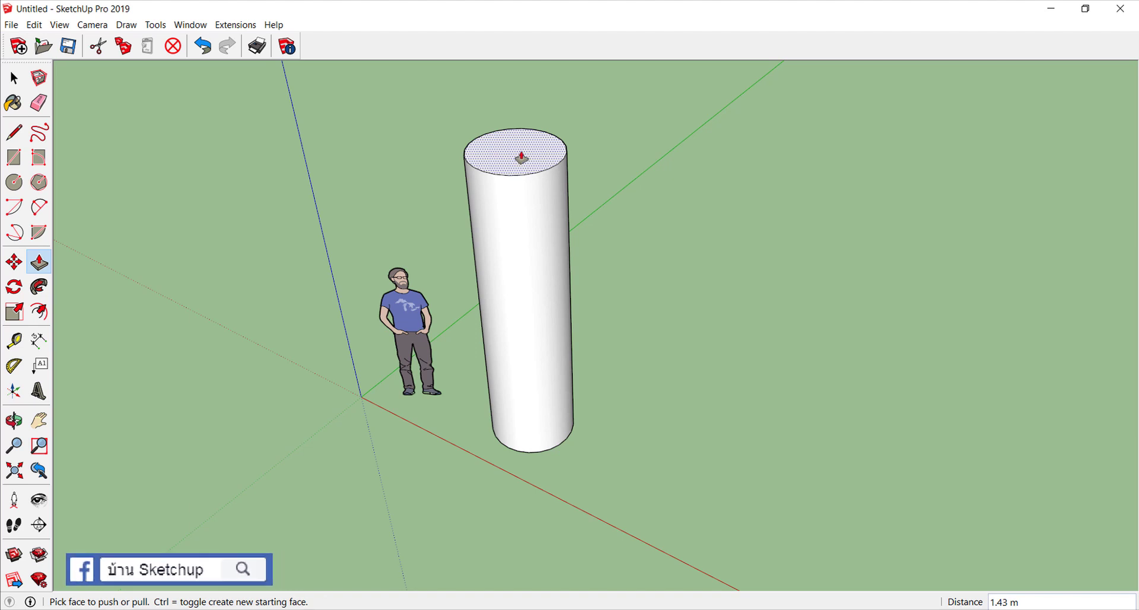
{"action": "left_click", "coordinate": [521, 158]}
{"action": "left_click", "coordinate": [555, 361]}
{"action": "middle_click_drag", "start_coordinate": [555, 361], "coordinate": [549, 288]}
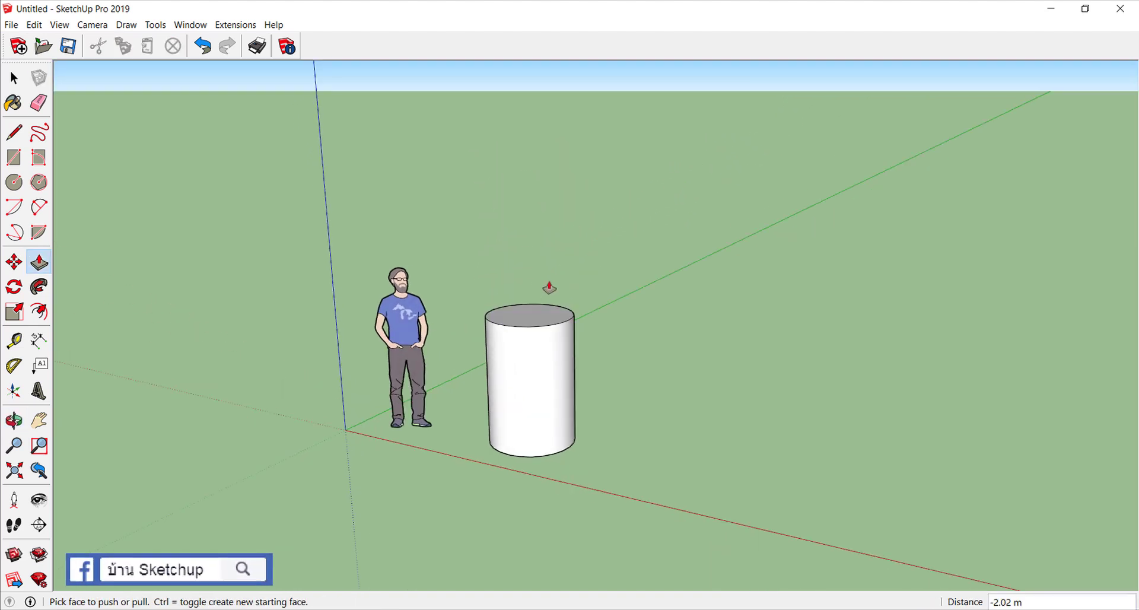
{"action": "scroll", "coordinate": [547, 300], "scroll_direction": "up", "scroll_amount": 2}
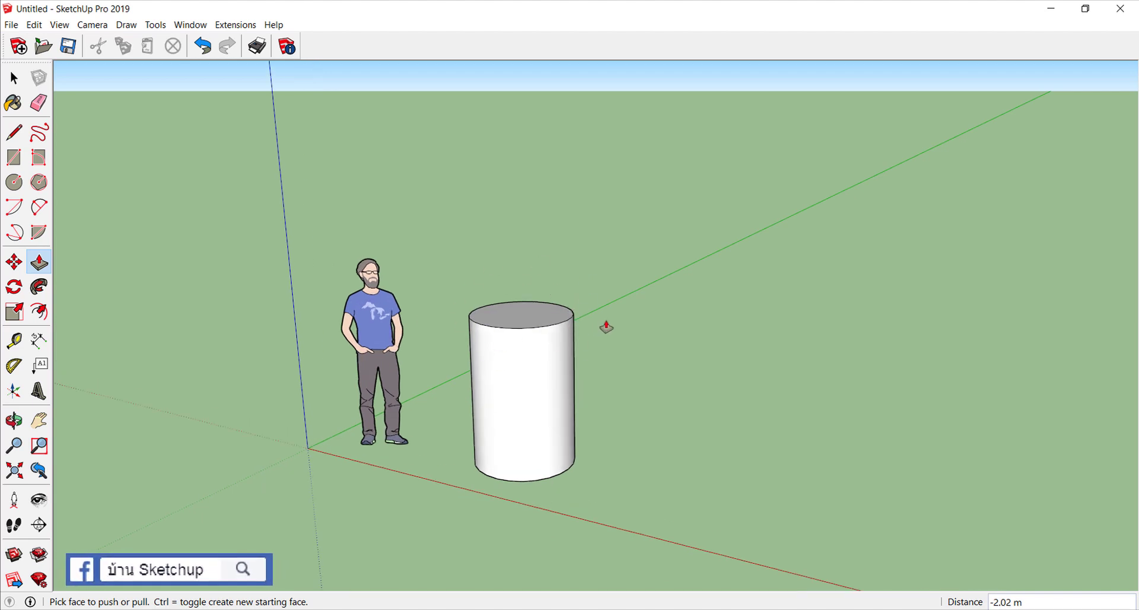
- Pull a second stacked section up from the cylinder's top, using Ctrl for a new face
{"action": "left_click", "coordinate": [530, 319]}
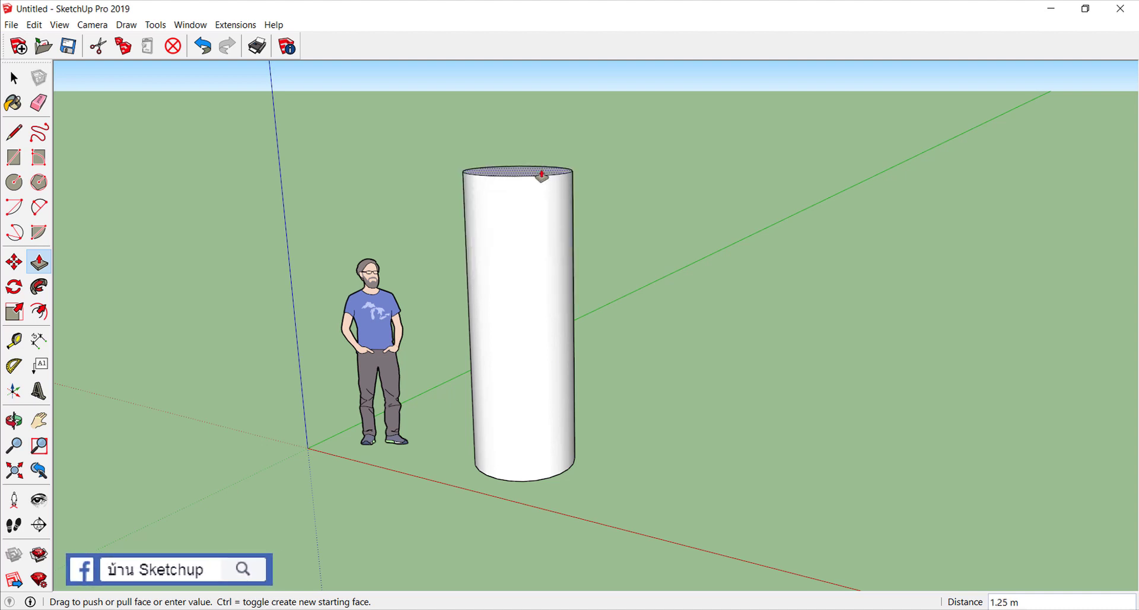
{"action": "key", "text": "ctrl"}
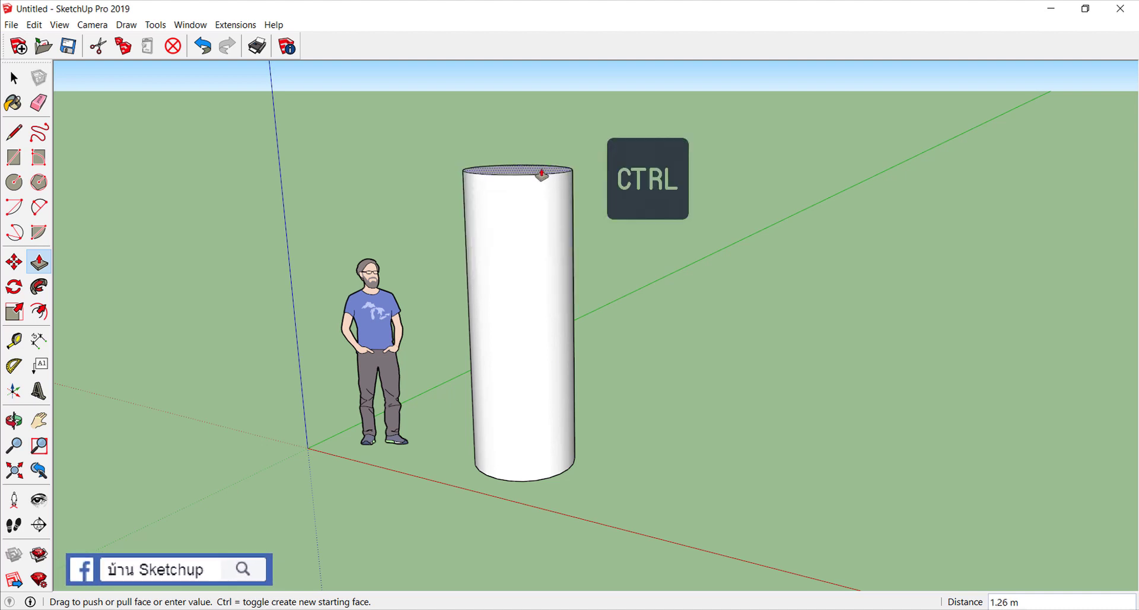
{"action": "left_click", "coordinate": [533, 155]}
{"action": "middle_click_drag", "start_coordinate": [522, 316], "coordinate": [305, 364]}
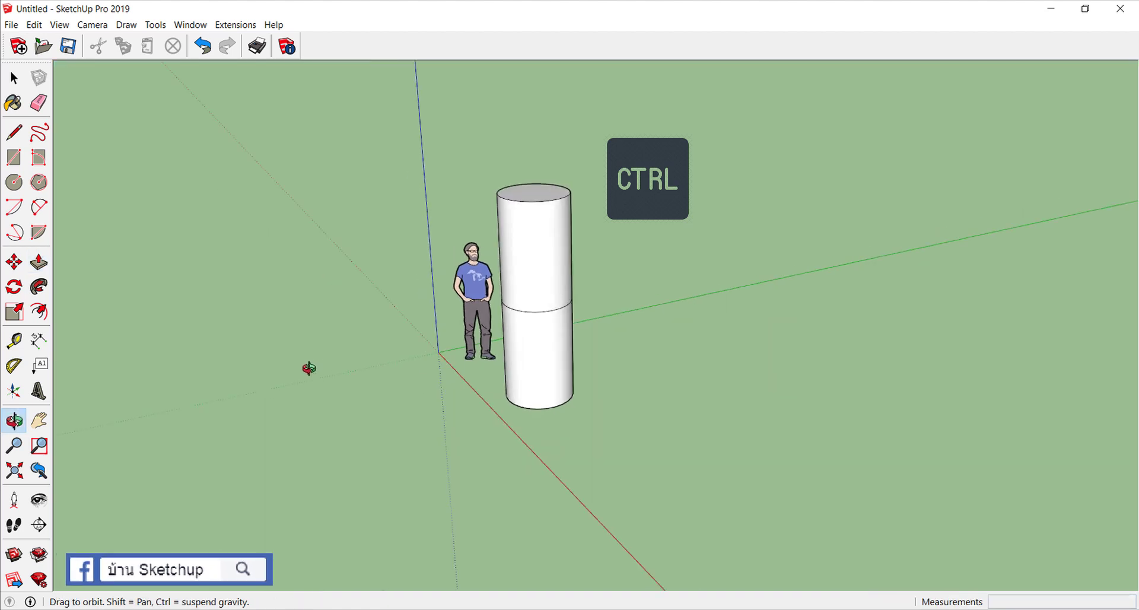
- Add third and fourth 1.11 m sections to complete the four-segment column
{"action": "left_click", "coordinate": [513, 222]}
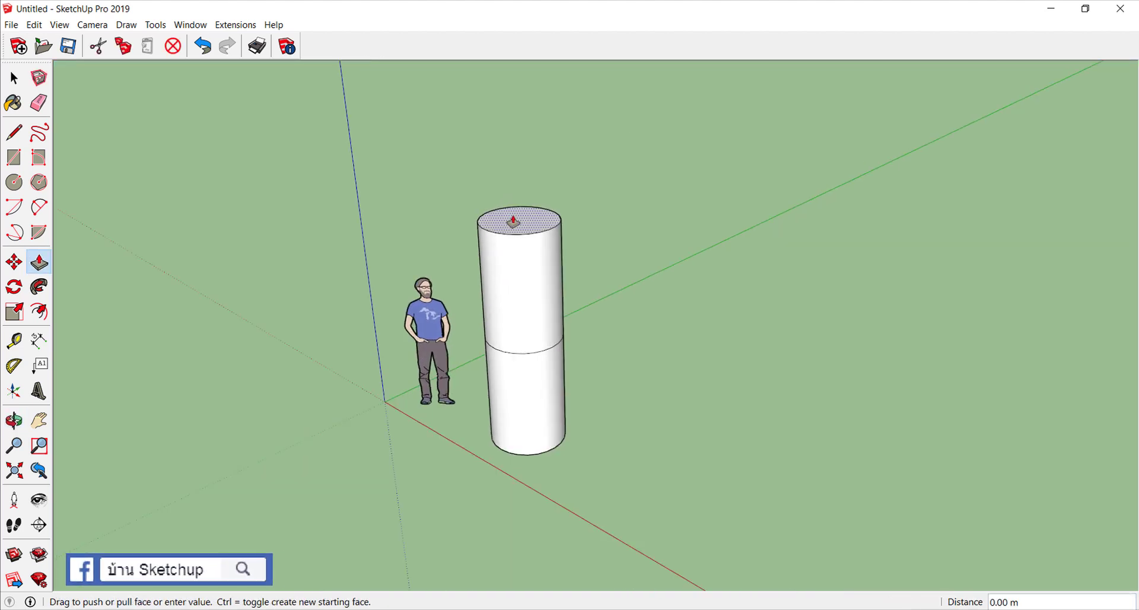
{"action": "scroll", "coordinate": [517, 195], "scroll_direction": "down", "scroll_amount": 2}
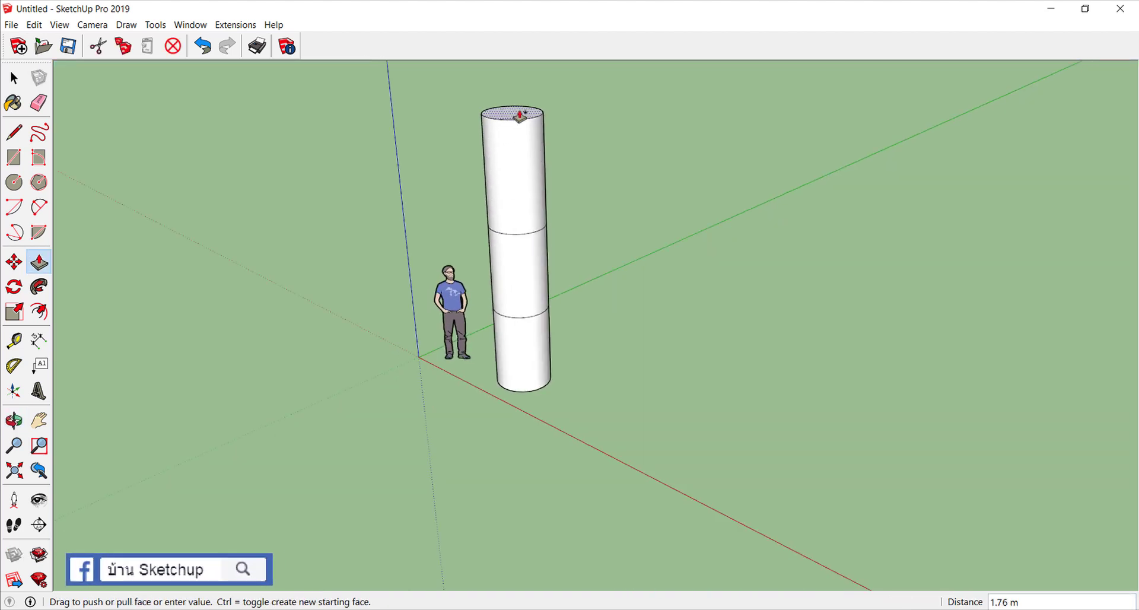
{"action": "left_click", "coordinate": [516, 114]}
{"action": "scroll", "coordinate": [514, 220], "scroll_direction": "up", "scroll_amount": 2}
{"action": "left_click", "coordinate": [515, 207]}
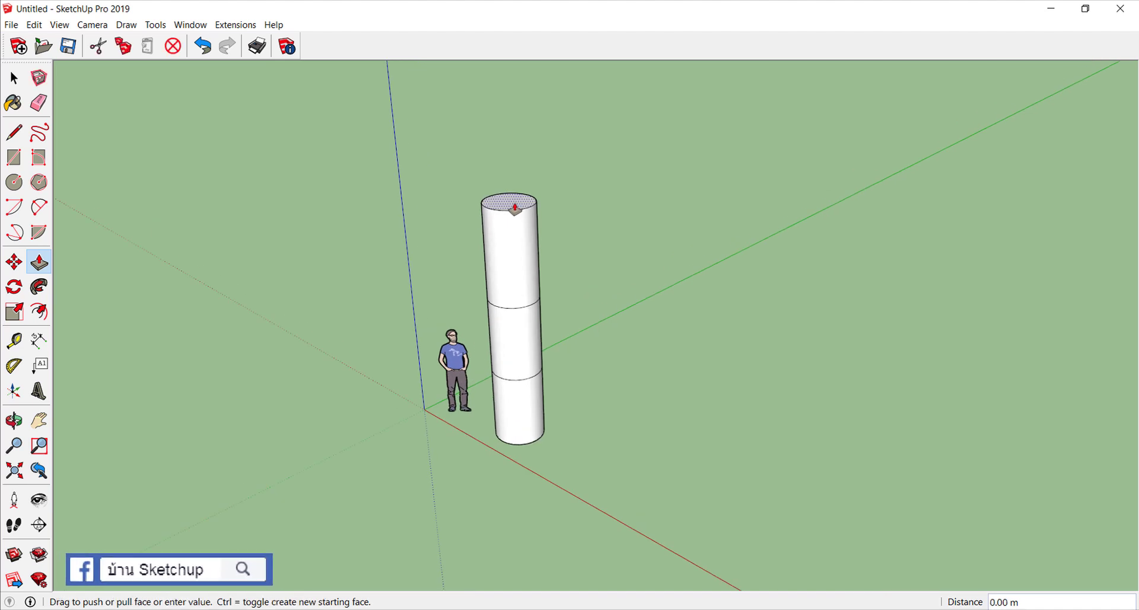
{"action": "left_click", "coordinate": [518, 141]}
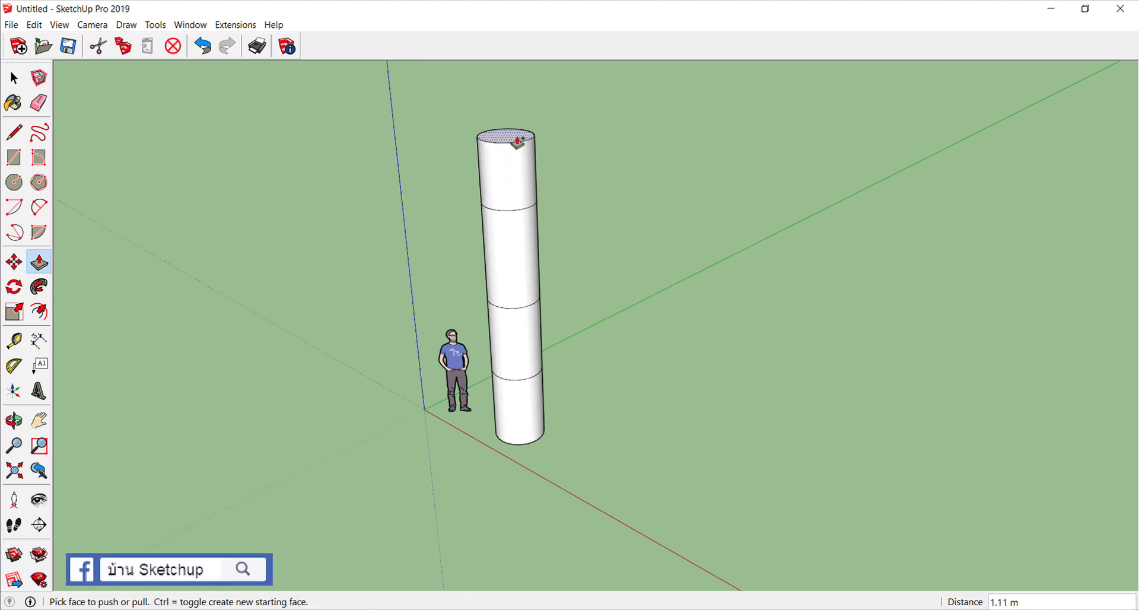
{"action": "scroll", "coordinate": [247, 190], "scroll_direction": "down", "scroll_amount": 1}
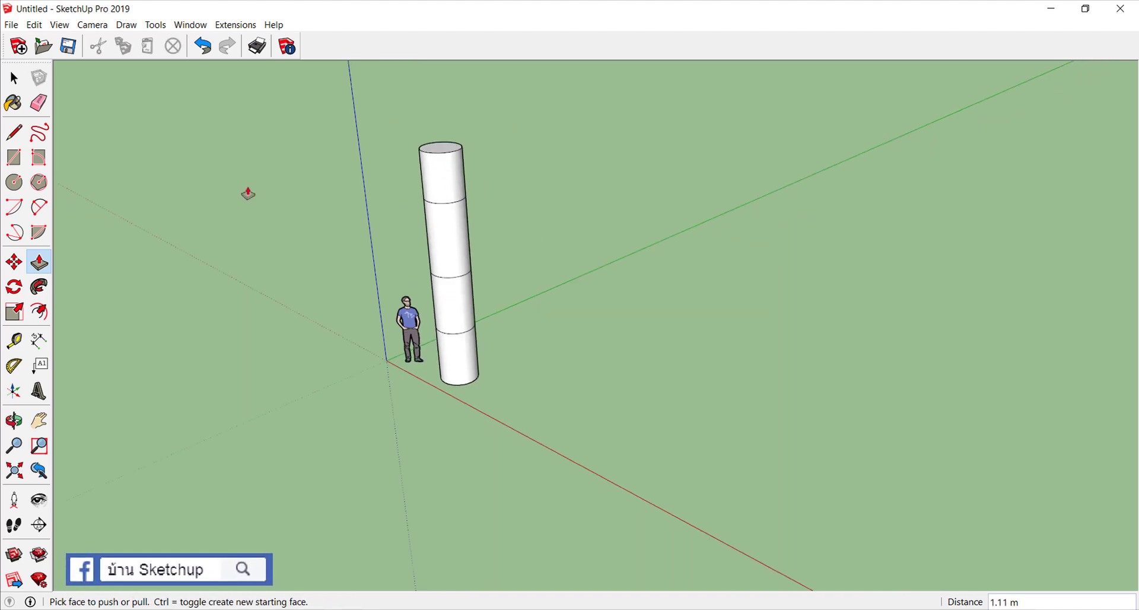
{"action": "scroll", "coordinate": [323, 233], "scroll_direction": "down", "scroll_amount": 1}
{"action": "scroll", "coordinate": [452, 331], "scroll_direction": "up", "scroll_amount": 1}
- Frame the ground beside the column and figure and switch to the Rectangle tool (R)
{"action": "scroll", "coordinate": [469, 350], "scroll_direction": "up", "scroll_amount": 1}
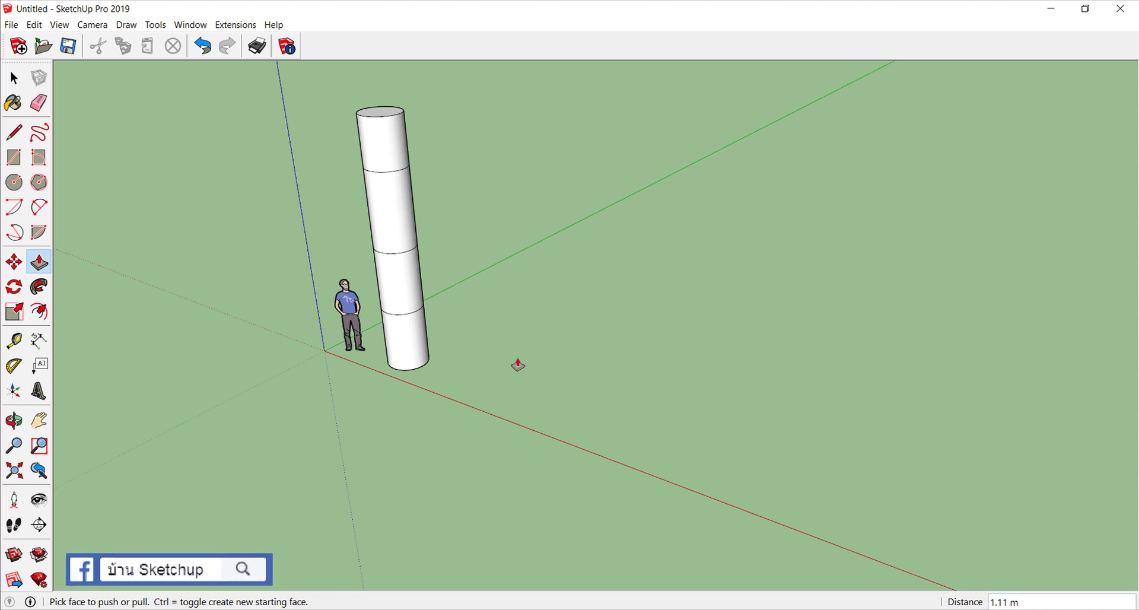
{"action": "middle_click_drag", "start_coordinate": [410, 409], "coordinate": [469, 473]}
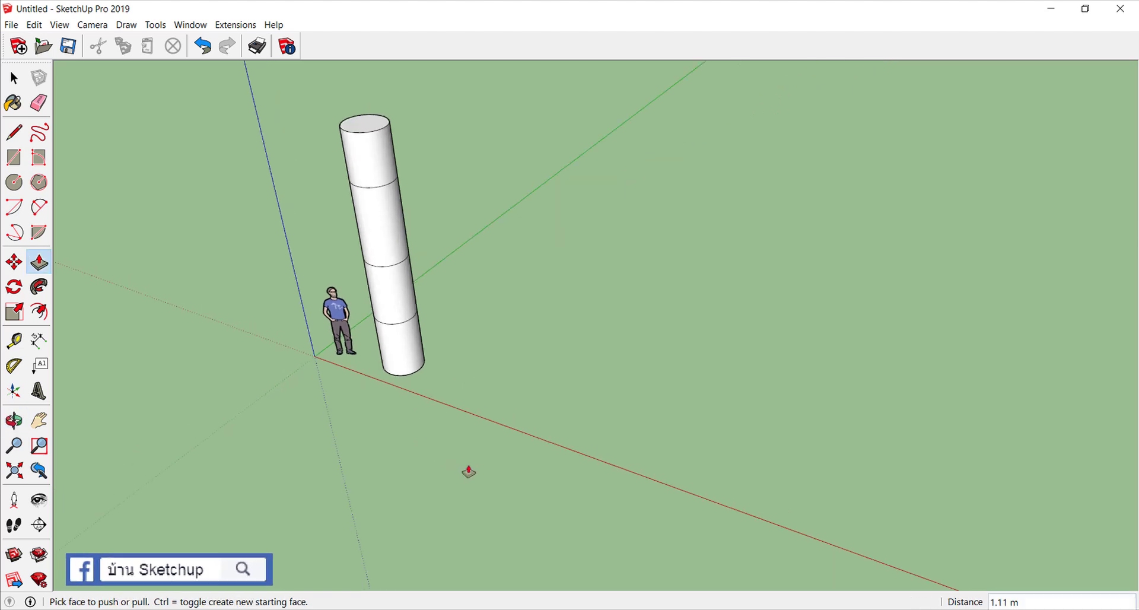
{"action": "scroll", "coordinate": [487, 439], "scroll_direction": "up", "scroll_amount": 1}
{"action": "key", "text": "r"}
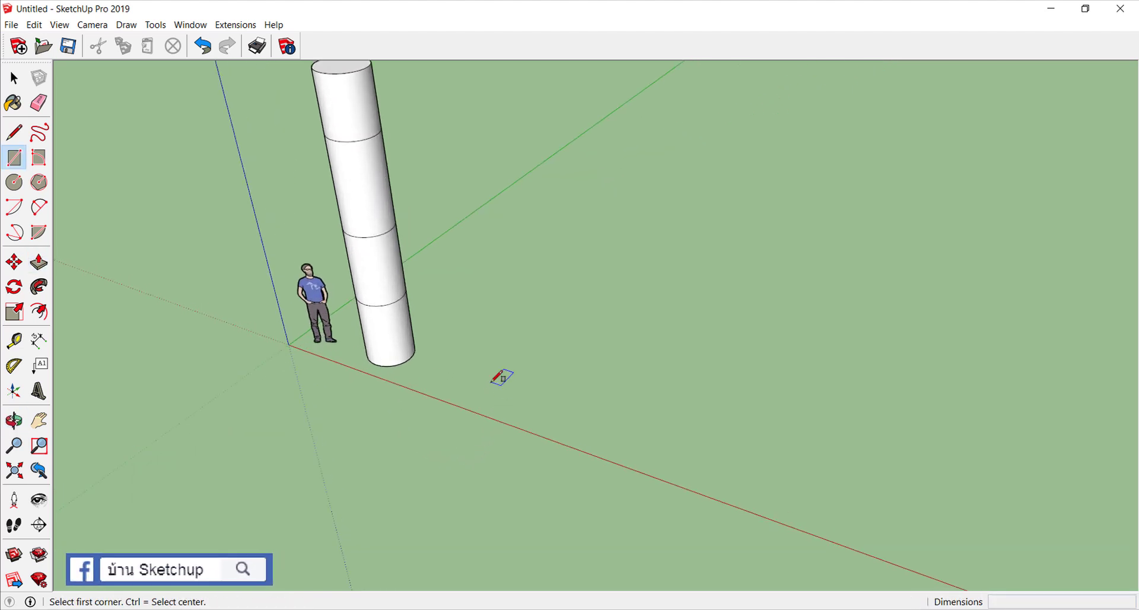
- Draw a 4 m by 0.1 m rectangle on the ground near the column
{"action": "left_click", "coordinate": [457, 379]}
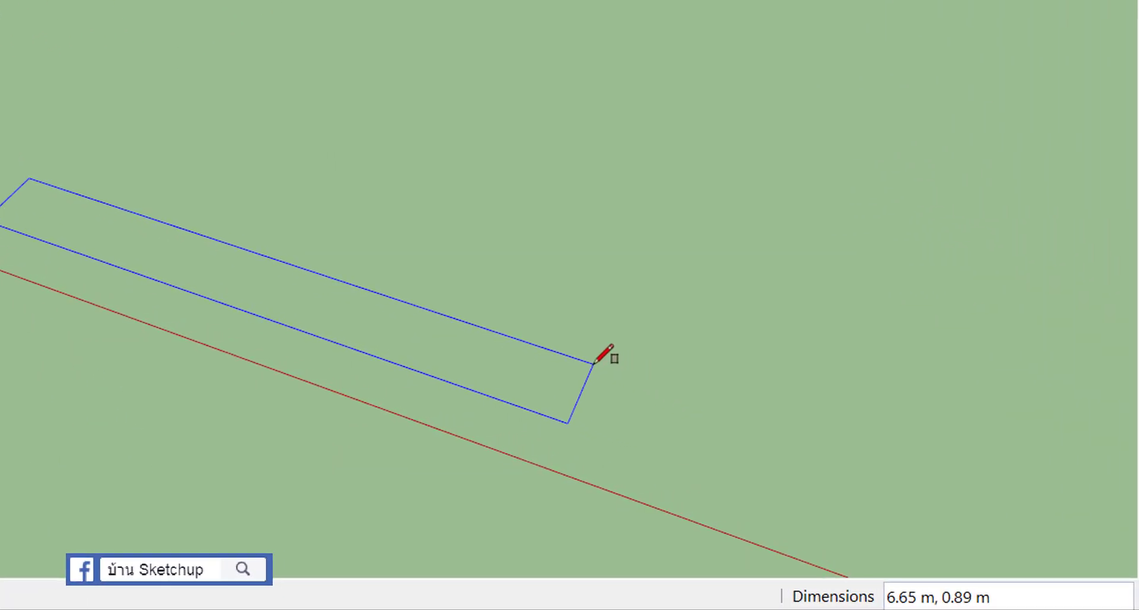
{"action": "type", "text": "4,.1"}
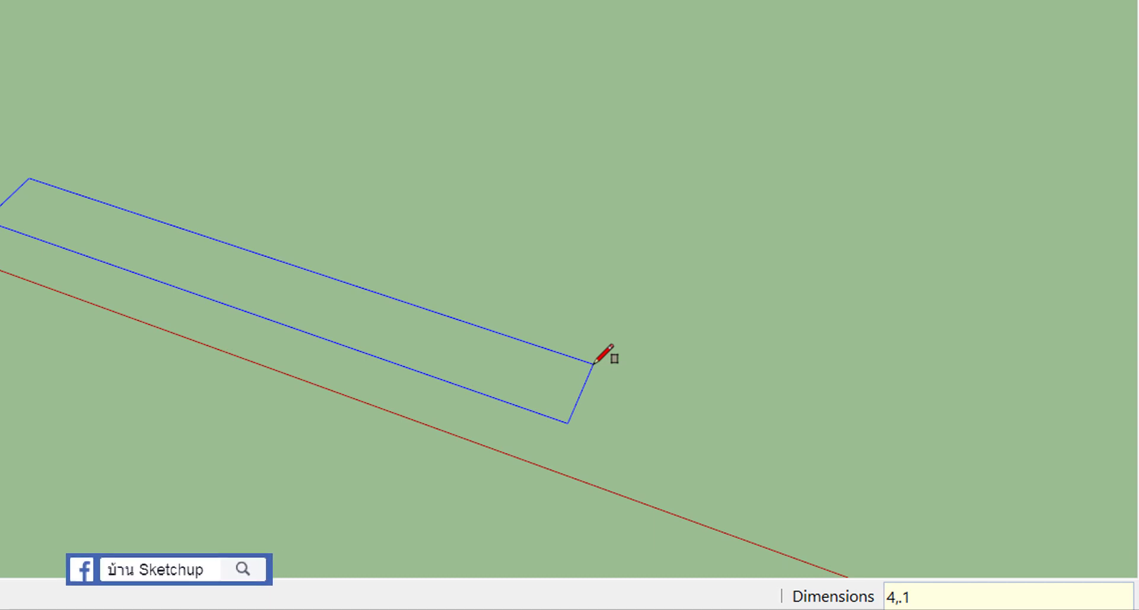
{"action": "key", "text": "Return"}
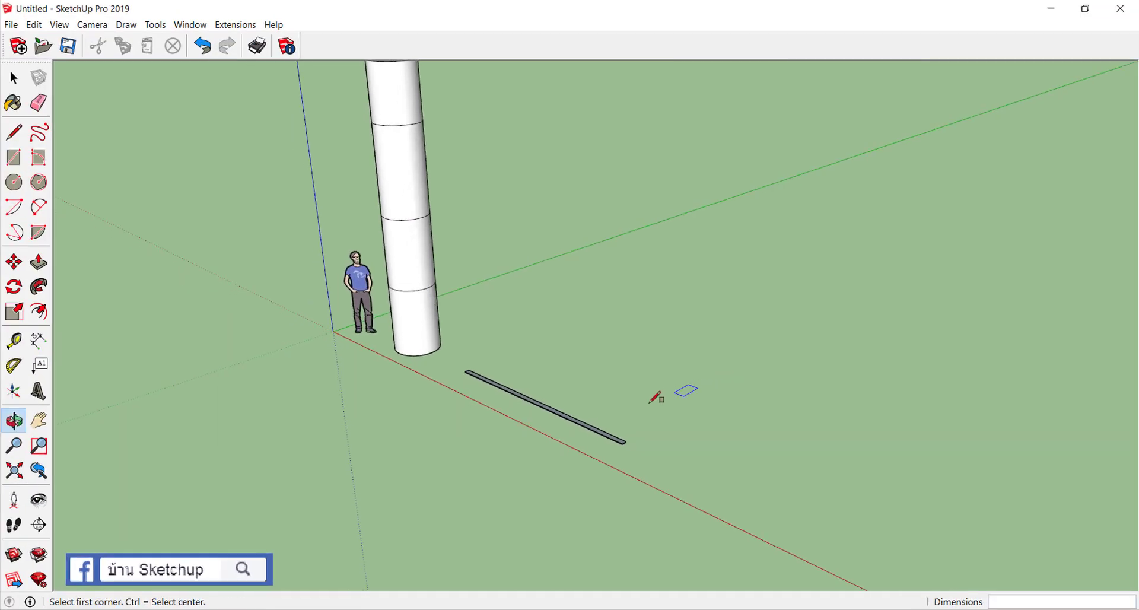
{"action": "scroll", "coordinate": [640, 417], "scroll_direction": "up", "scroll_amount": 1}
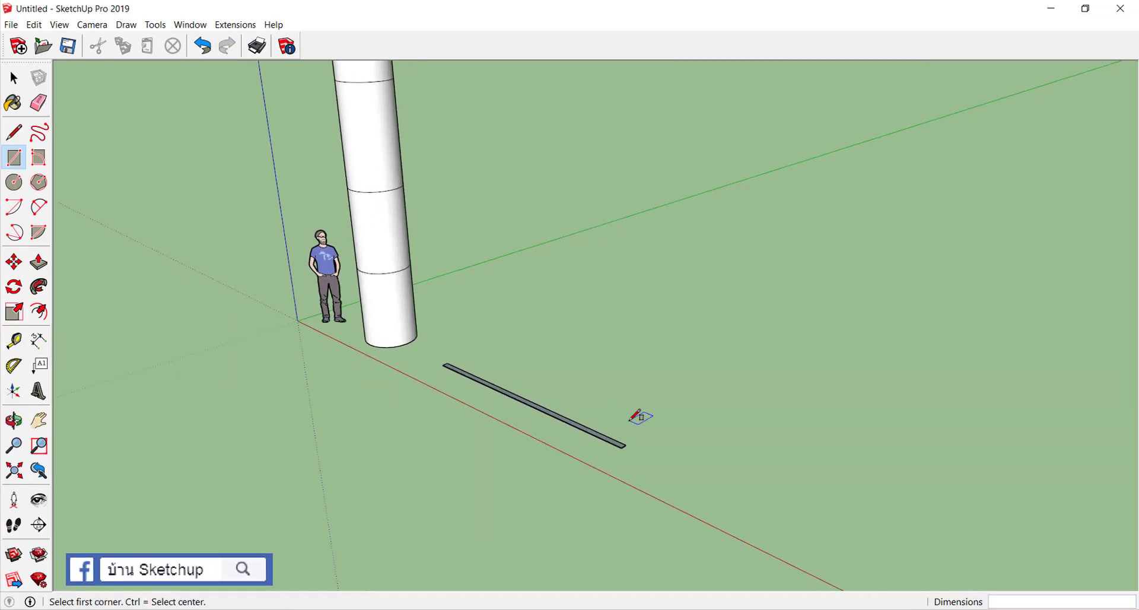
{"action": "scroll", "coordinate": [641, 417], "scroll_direction": "up", "scroll_amount": 1}
- Push/Pull the thin rectangle up to a 3 m tall wall, then orbit to its end face
{"action": "key", "text": "p"}
{"action": "left_click", "coordinate": [616, 453]}
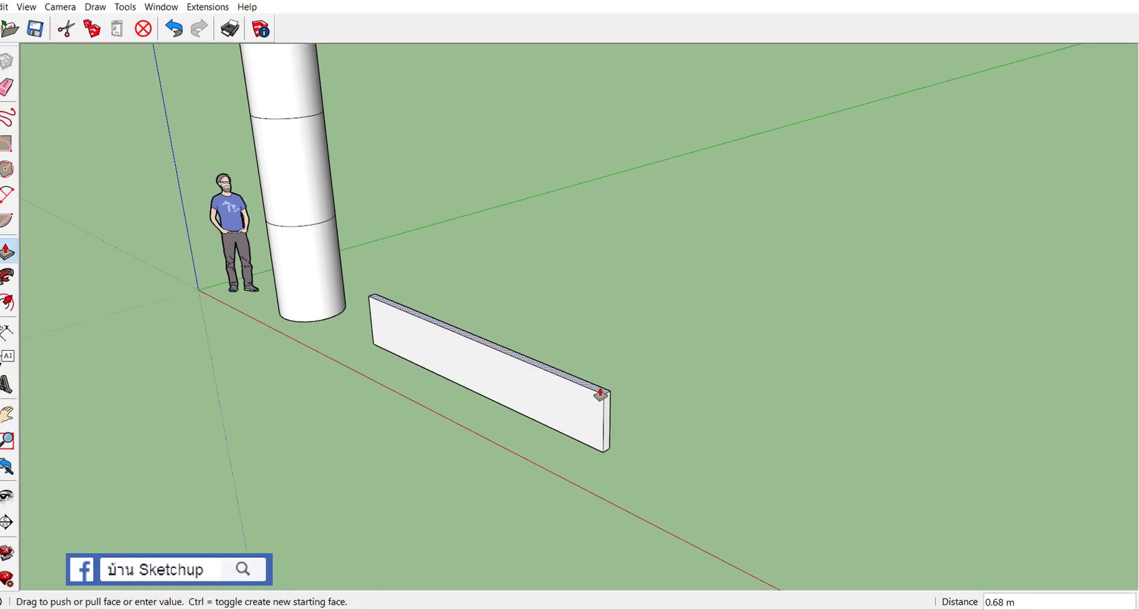
{"action": "type", "text": "3"}
{"action": "key", "text": "Return"}
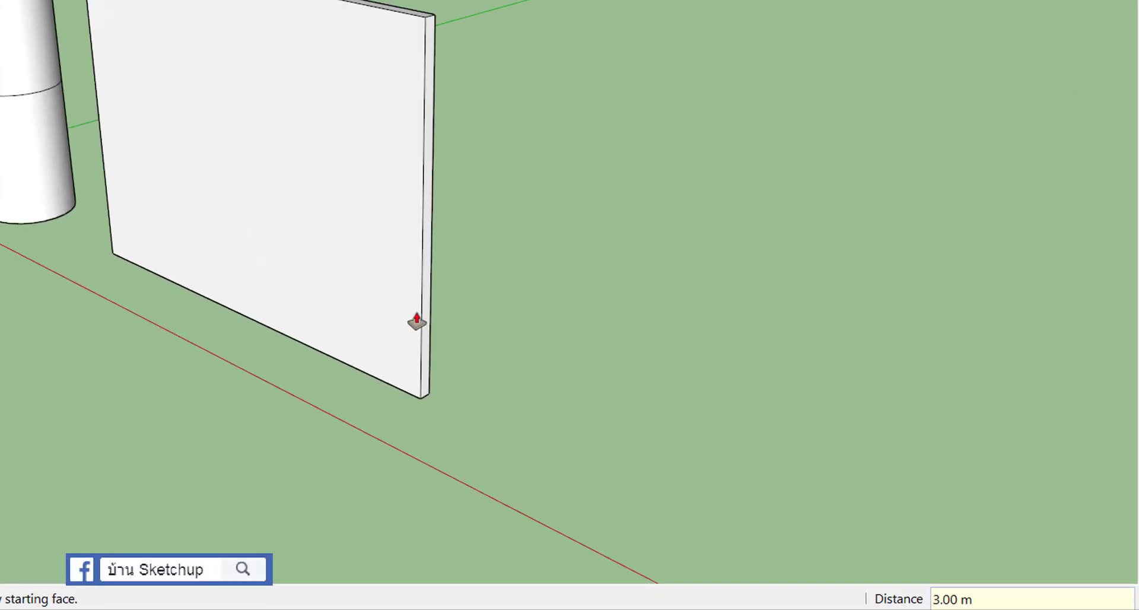
{"action": "scroll", "coordinate": [417, 321], "scroll_direction": "down", "scroll_amount": 5}
{"action": "middle_click_drag", "start_coordinate": [203, 285], "coordinate": [356, 267]}
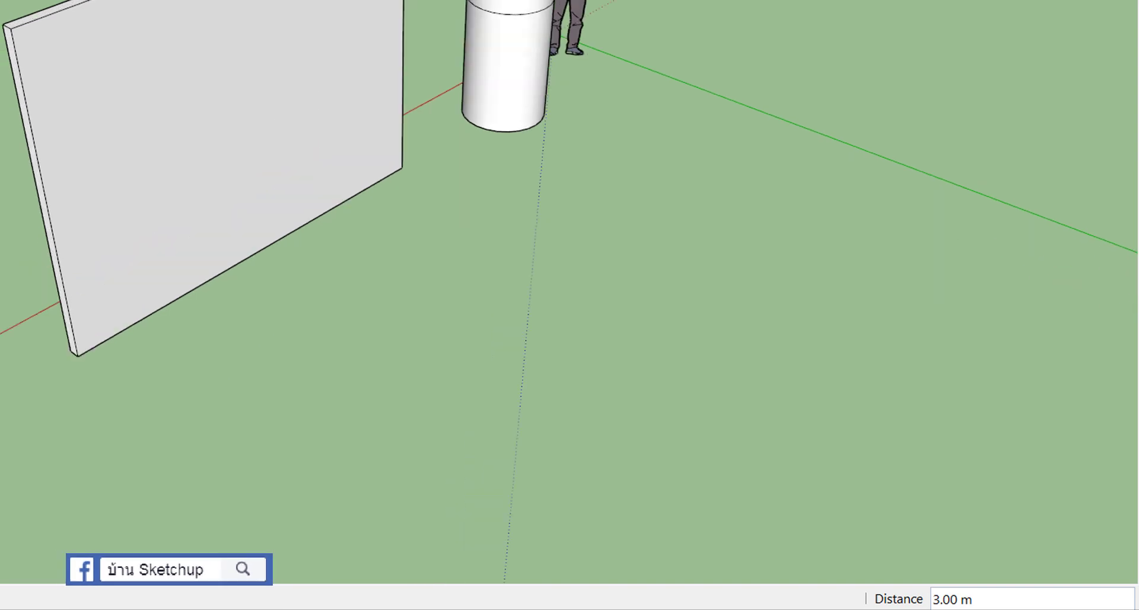
{"action": "middle_click_drag", "start_coordinate": [249, 214], "coordinate": [340, 209]}
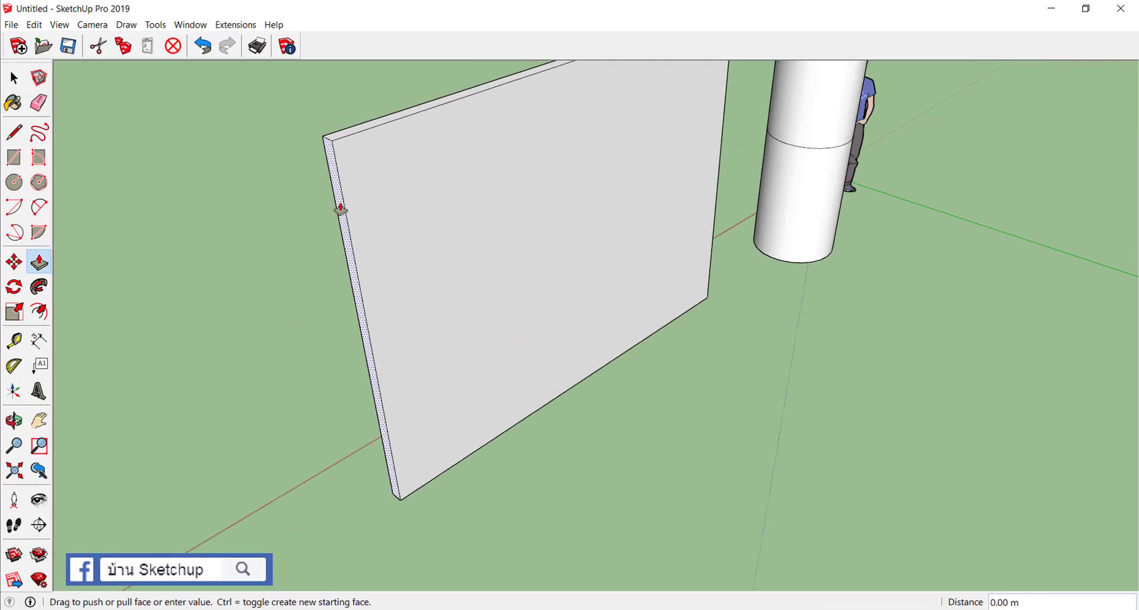
{"action": "left_click", "coordinate": [340, 208]}
{"action": "scroll", "coordinate": [267, 254], "scroll_direction": "down", "scroll_amount": 2}
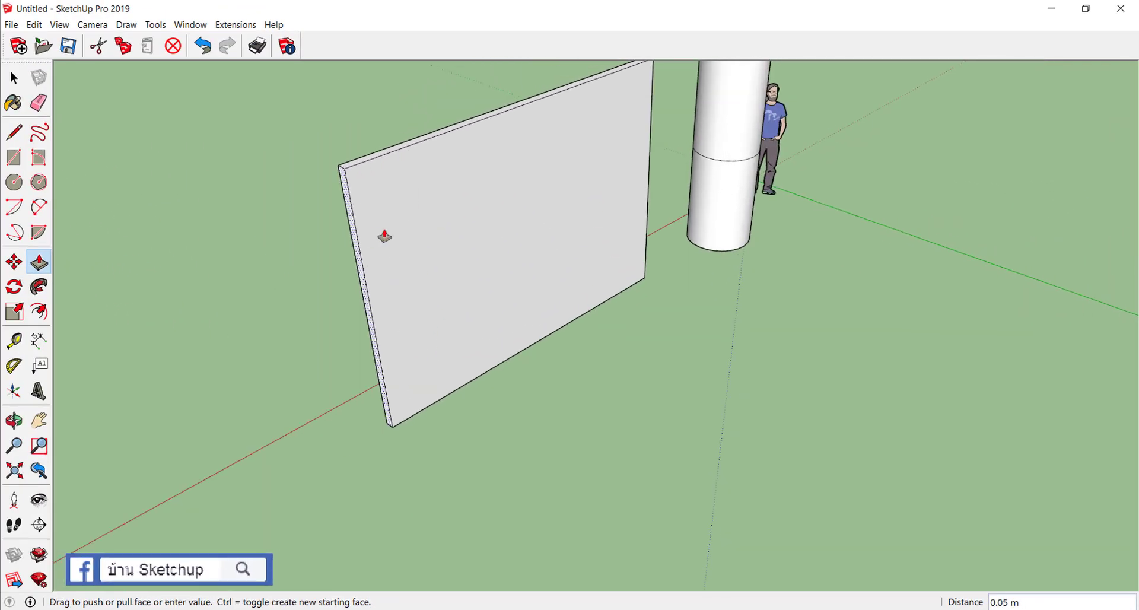
- Extend the wall's end face by 0.1 m to form a corner block
{"action": "scroll", "coordinate": [511, 220], "scroll_direction": "down", "scroll_amount": 1}
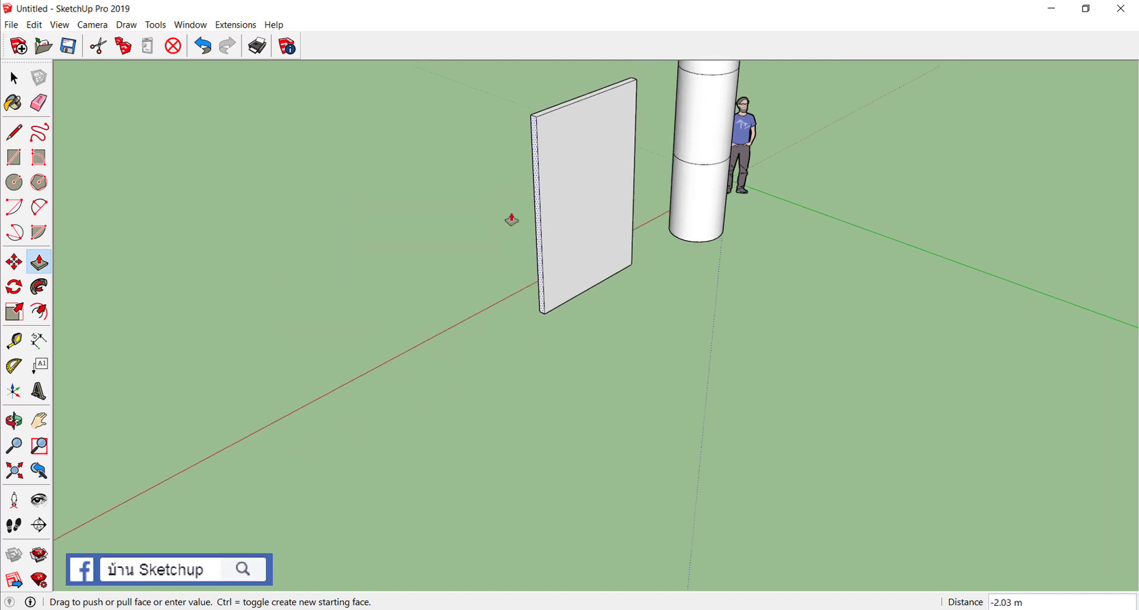
{"action": "scroll", "coordinate": [511, 220], "scroll_direction": "up", "scroll_amount": 1}
{"action": "scroll", "coordinate": [435, 247], "scroll_direction": "up", "scroll_amount": 1}
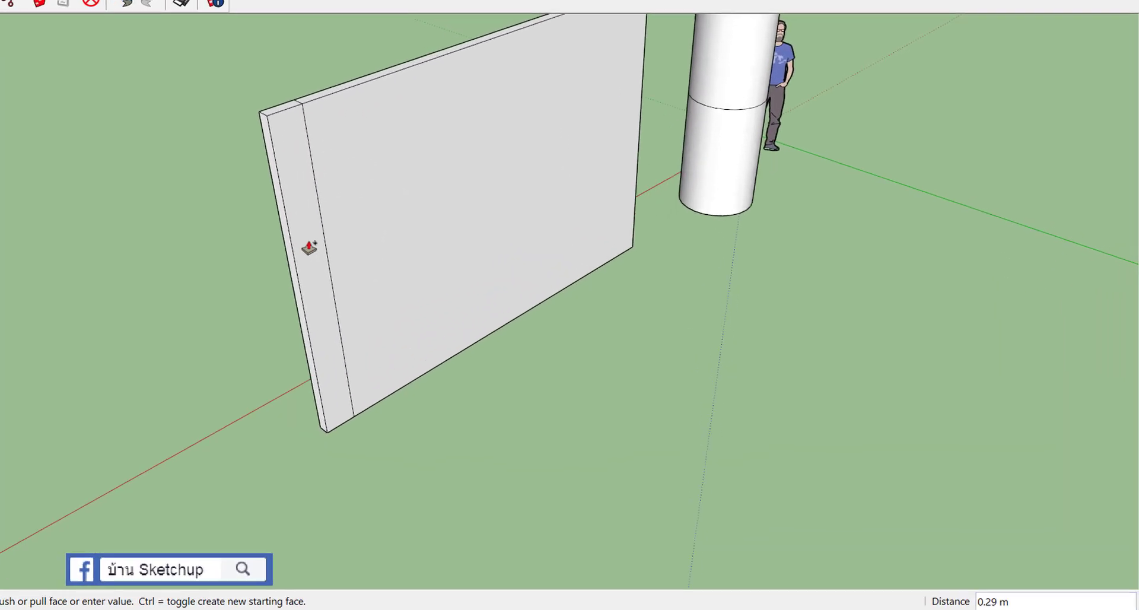
{"action": "type", "text": ".1"}
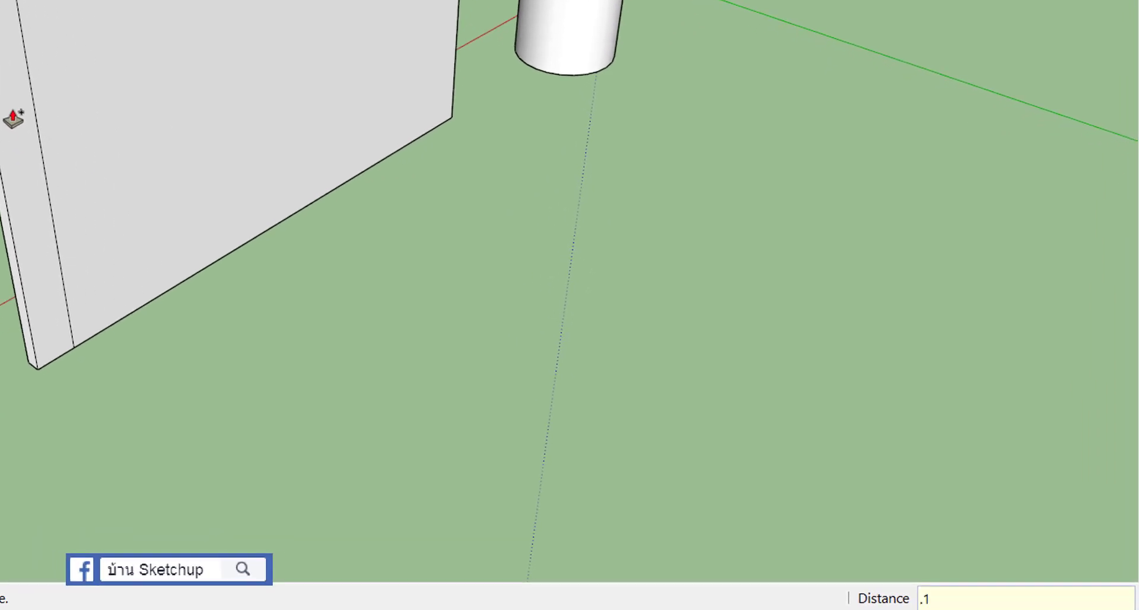
{"action": "key", "text": "Return"}
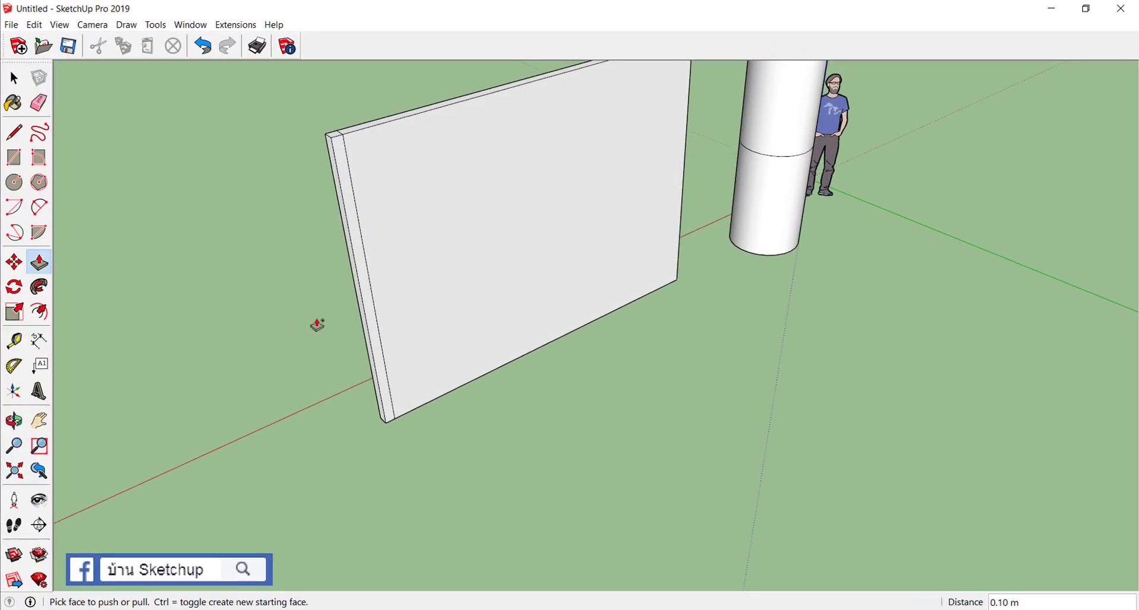
{"action": "left_click", "coordinate": [356, 229]}
{"action": "scroll", "coordinate": [357, 232], "scroll_direction": "down", "scroll_amount": 3}
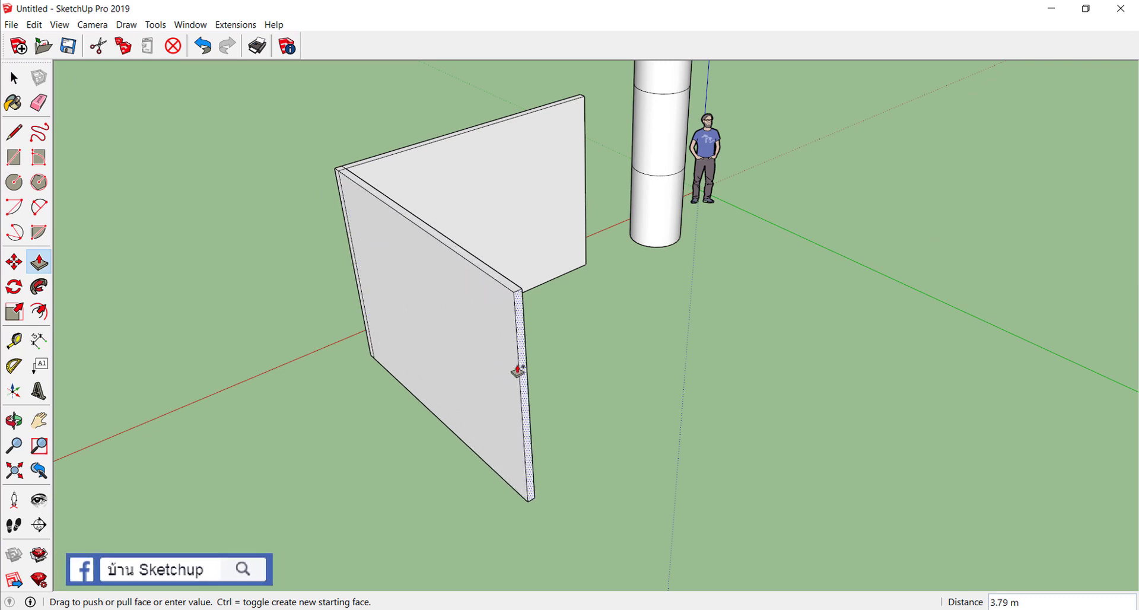
- Finish the second wall at right angles to the first
{"action": "left_click", "coordinate": [518, 371]}
{"action": "mouse_move", "coordinate": [522, 374]}
{"action": "middle_mouse_down"}
{"action": "mouse_move", "coordinate": [152, 363]}
{"action": "mouse_move", "coordinate": [310, 115]}
{"action": "middle_mouse_up"}
{"action": "scroll", "coordinate": [265, 187], "scroll_direction": "up", "scroll_amount": 3}
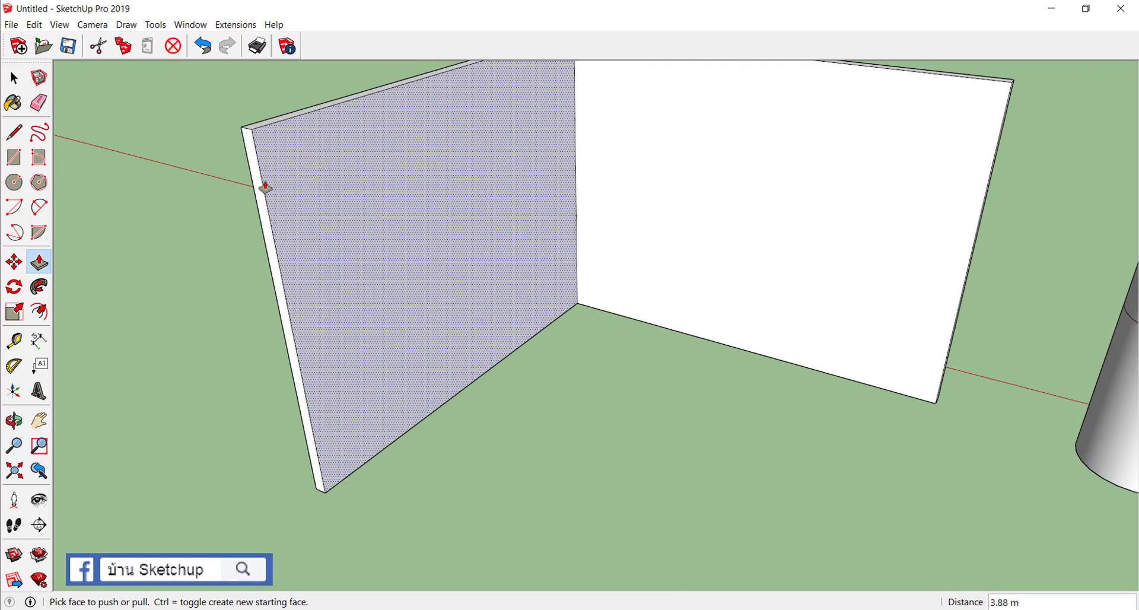
{"action": "scroll", "coordinate": [265, 187], "scroll_direction": "up", "scroll_amount": 1}
- Extend the second wall's end by 0.10 m to make the next corner
{"action": "left_click", "coordinate": [257, 185]}
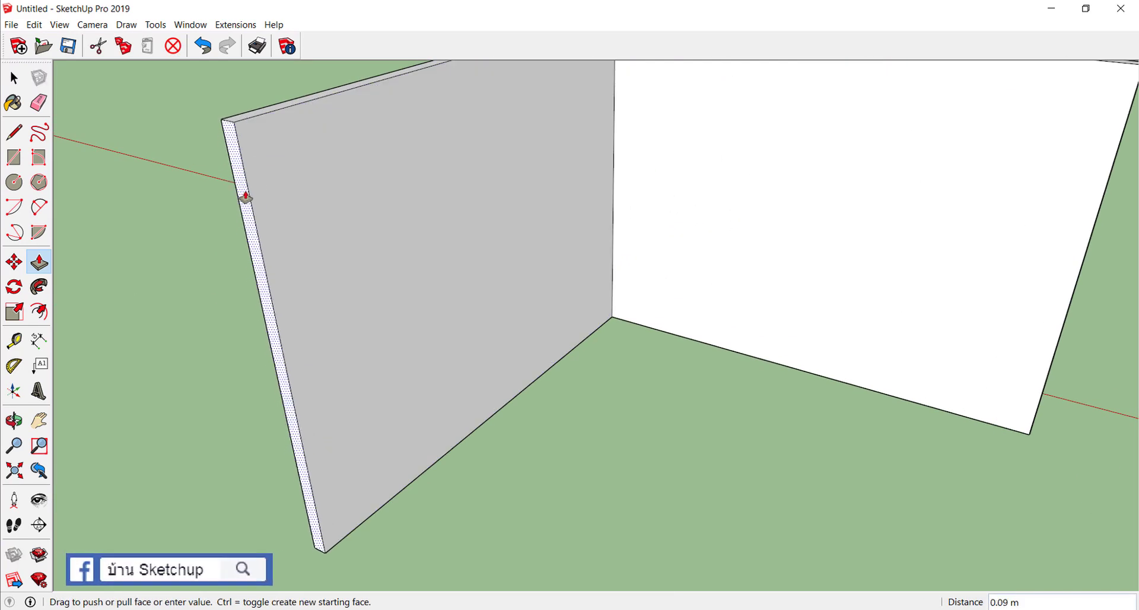
{"action": "left_click", "coordinate": [229, 204]}
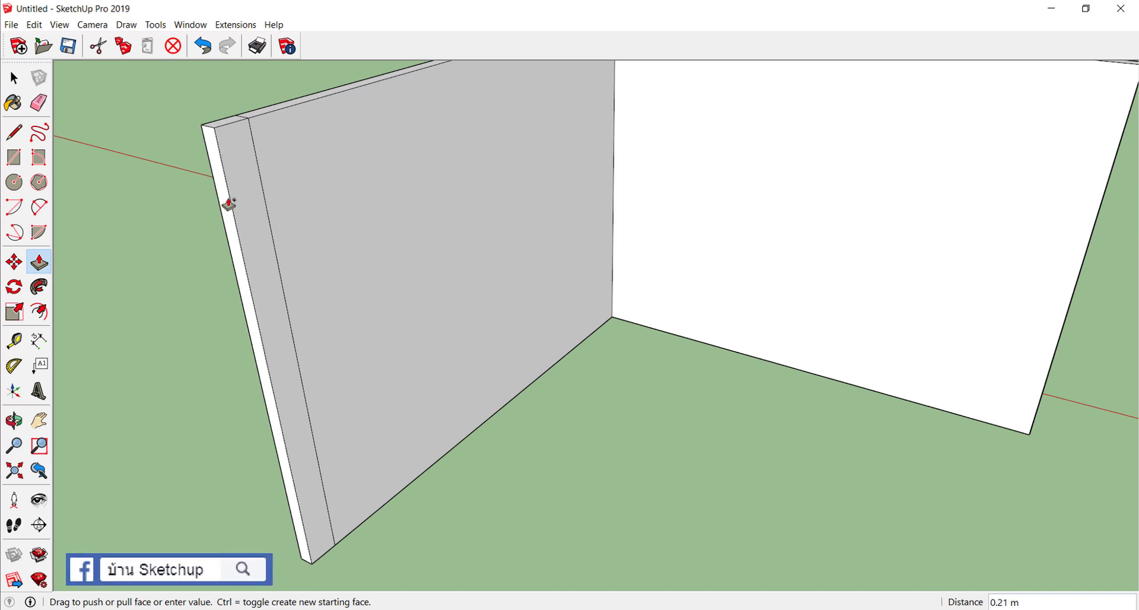
{"action": "key", "text": "Return"}
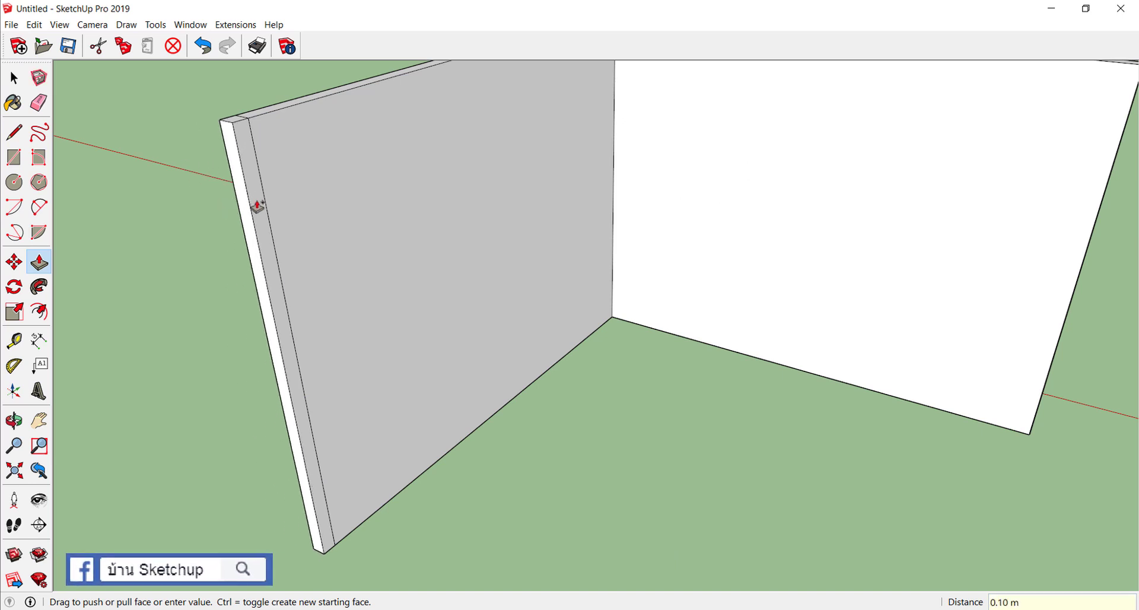
{"action": "left_click", "coordinate": [259, 202]}
{"action": "scroll", "coordinate": [260, 202], "scroll_direction": "down", "scroll_amount": 5}
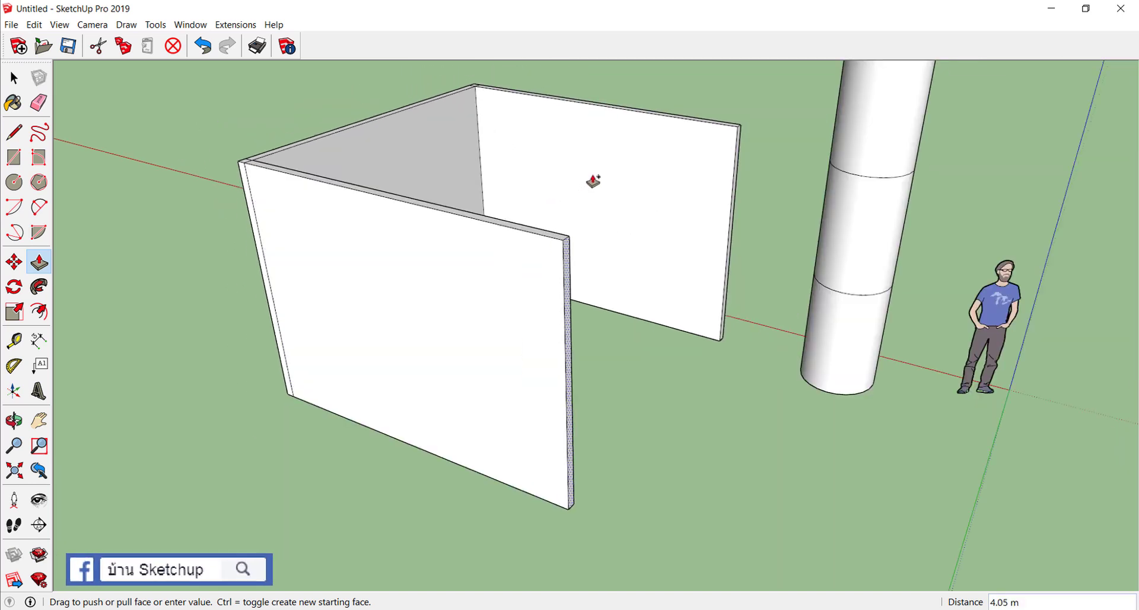
- Set the third wall's length to 4.00 m
{"action": "type", "text": "4"}
{"action": "key", "text": "Return"}
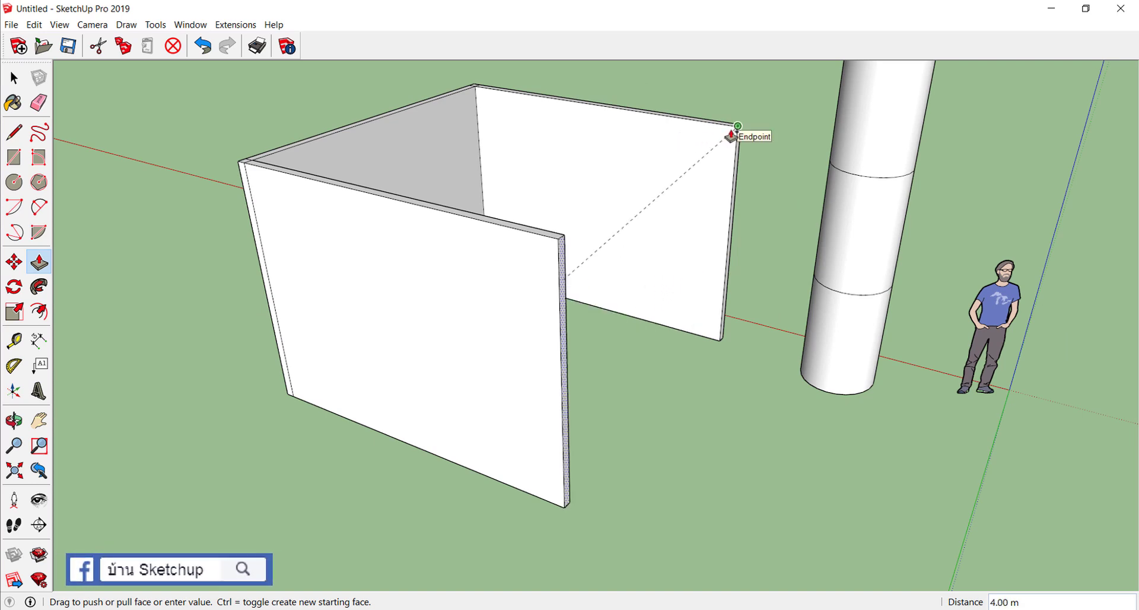
{"action": "middle_click_drag", "start_coordinate": [669, 241], "coordinate": [700, 251]}
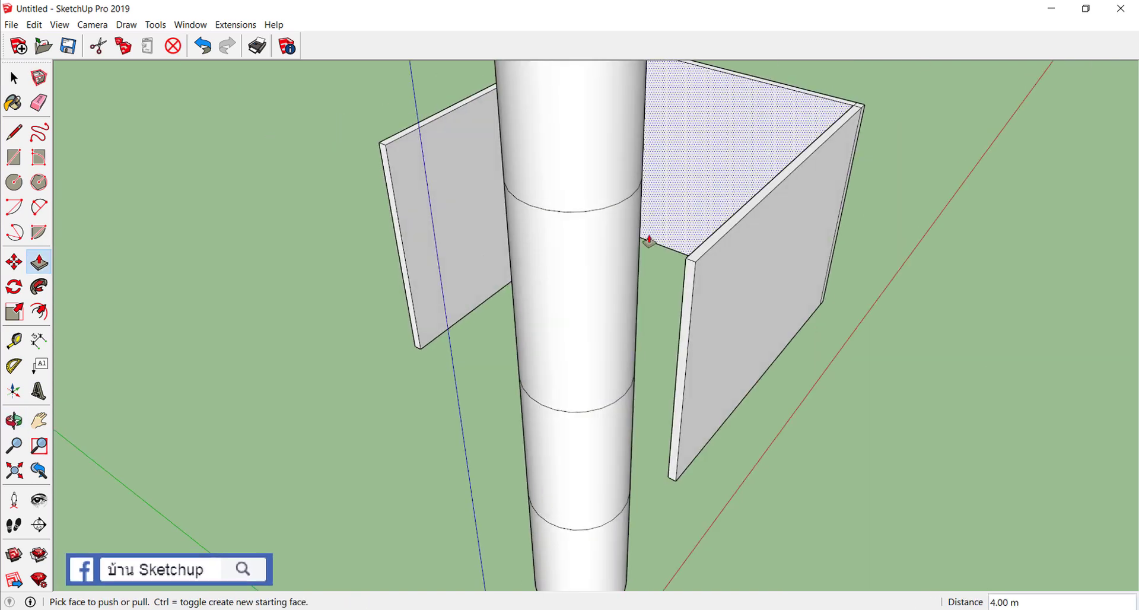
{"action": "scroll", "coordinate": [338, 153], "scroll_direction": "up", "scroll_amount": 5}
{"action": "scroll", "coordinate": [325, 198], "scroll_direction": "up", "scroll_amount": 4}
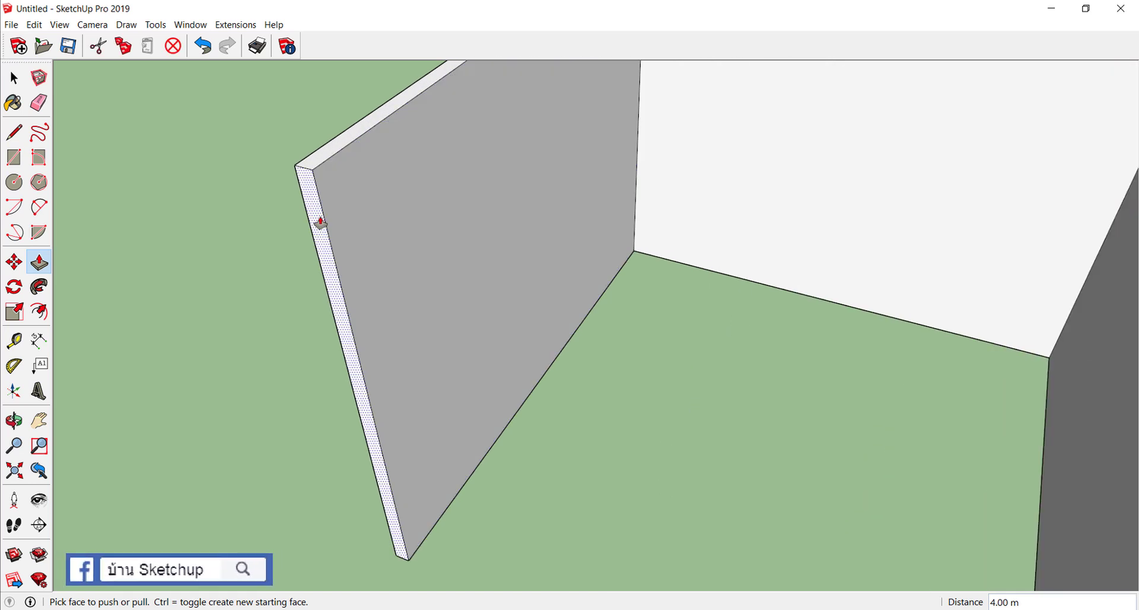
- Pull the left wall's end face out 0.1 m
{"action": "left_click_drag", "start_coordinate": [320, 222], "coordinate": [359, 203]}
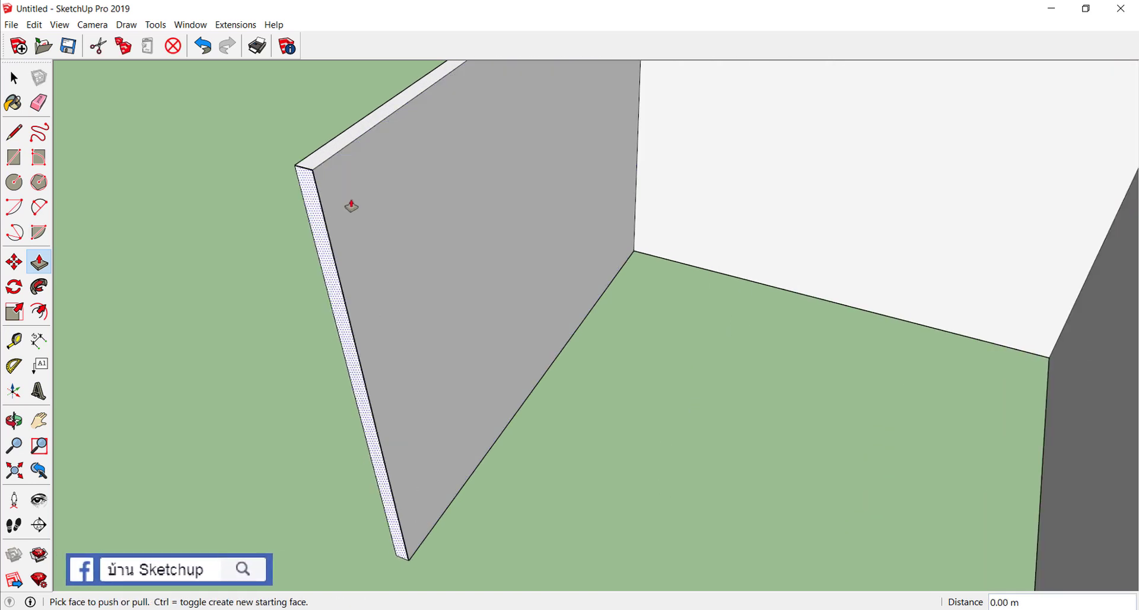
{"action": "type", "text": "1"}
{"action": "key", "text": "Return"}
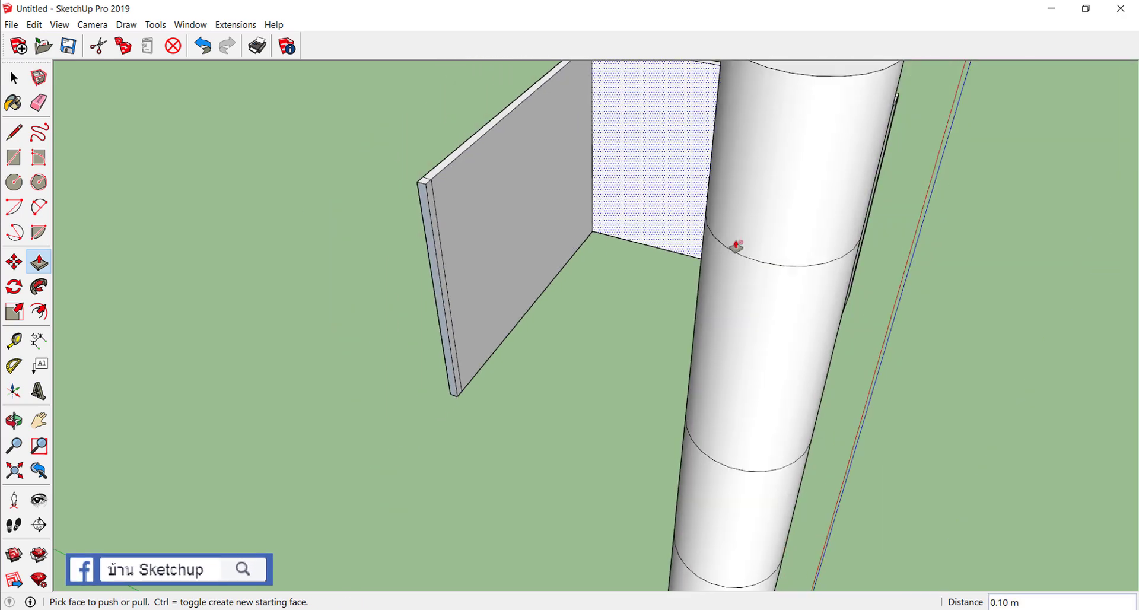
{"action": "middle_click_drag", "start_coordinate": [358, 203], "coordinate": [508, 188]}
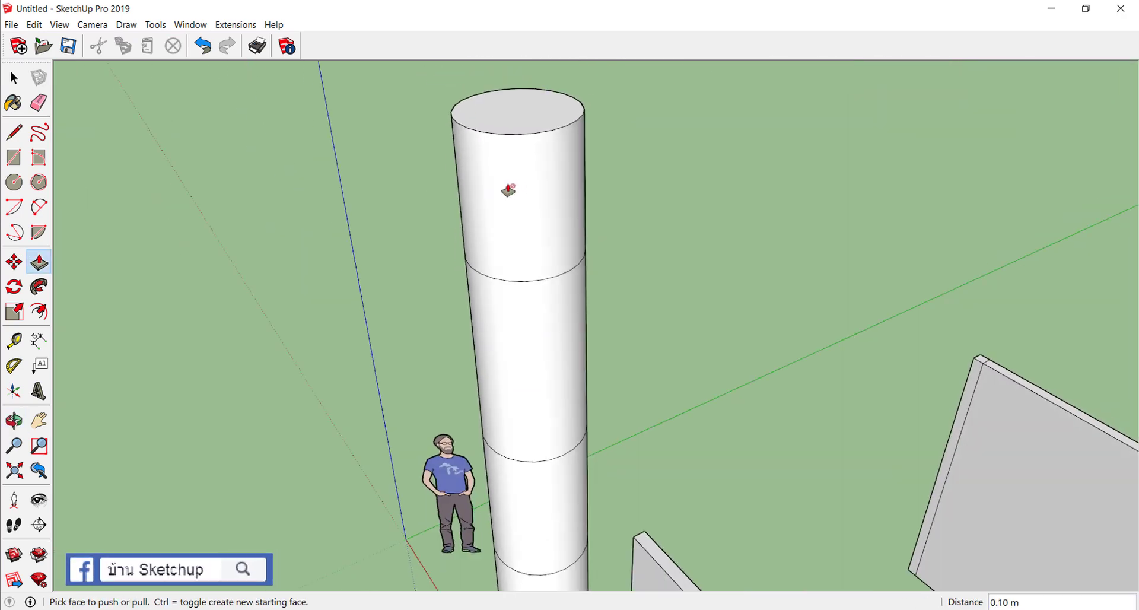
- Pull the fourth wall out 3.88 m to close the square box, then view it from above
{"action": "scroll", "coordinate": [867, 386], "scroll_direction": "up", "scroll_amount": 3}
{"action": "scroll", "coordinate": [857, 310], "scroll_direction": "up", "scroll_amount": 3}
{"action": "left_click", "coordinate": [857, 310]}
{"action": "scroll", "coordinate": [857, 310], "scroll_direction": "down", "scroll_amount": 3}
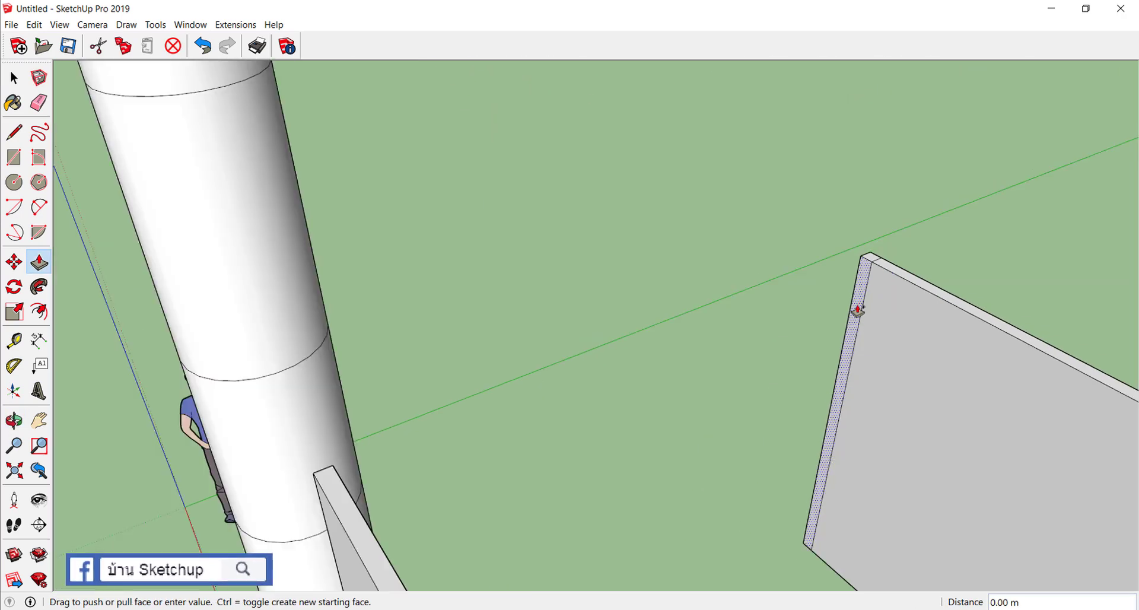
{"action": "left_click", "coordinate": [336, 468]}
{"action": "scroll", "coordinate": [388, 371], "scroll_direction": "down", "scroll_amount": 2}
{"action": "scroll", "coordinate": [388, 371], "scroll_direction": "down", "scroll_amount": 3}
{"action": "middle_click_drag", "start_coordinate": [440, 400], "coordinate": [559, 445]}
{"action": "scroll", "coordinate": [564, 510], "scroll_direction": "up", "scroll_amount": 3}
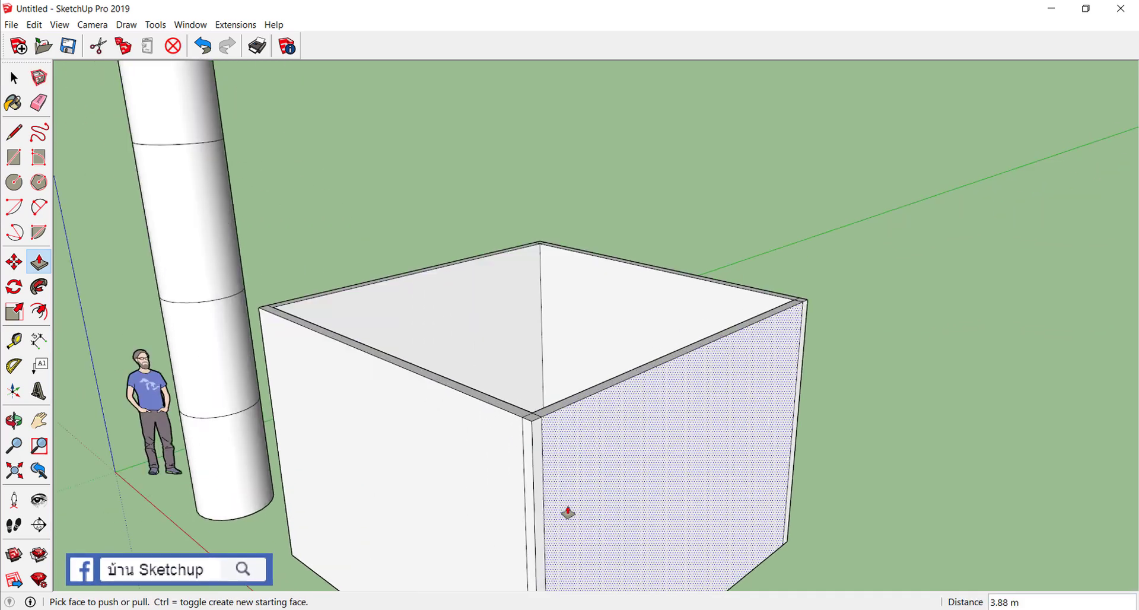
{"action": "scroll", "coordinate": [556, 482], "scroll_direction": "up", "scroll_amount": 2}
{"action": "scroll", "coordinate": [556, 482], "scroll_direction": "up", "scroll_amount": 2}
{"action": "scroll", "coordinate": [564, 447], "scroll_direction": "up", "scroll_amount": 2}
- With the Eraser, remove the first vertical corner seam and two rim-corner seam lines
{"action": "scroll", "coordinate": [559, 445], "scroll_direction": "up", "scroll_amount": 1}
{"action": "key", "text": "e"}
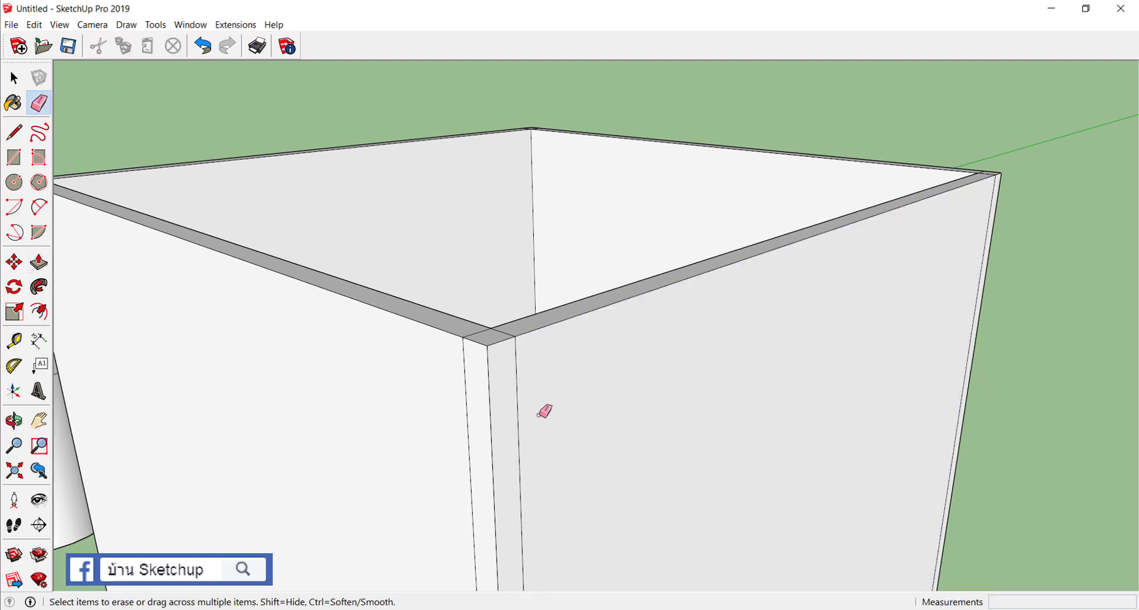
{"action": "left_click", "coordinate": [466, 424]}
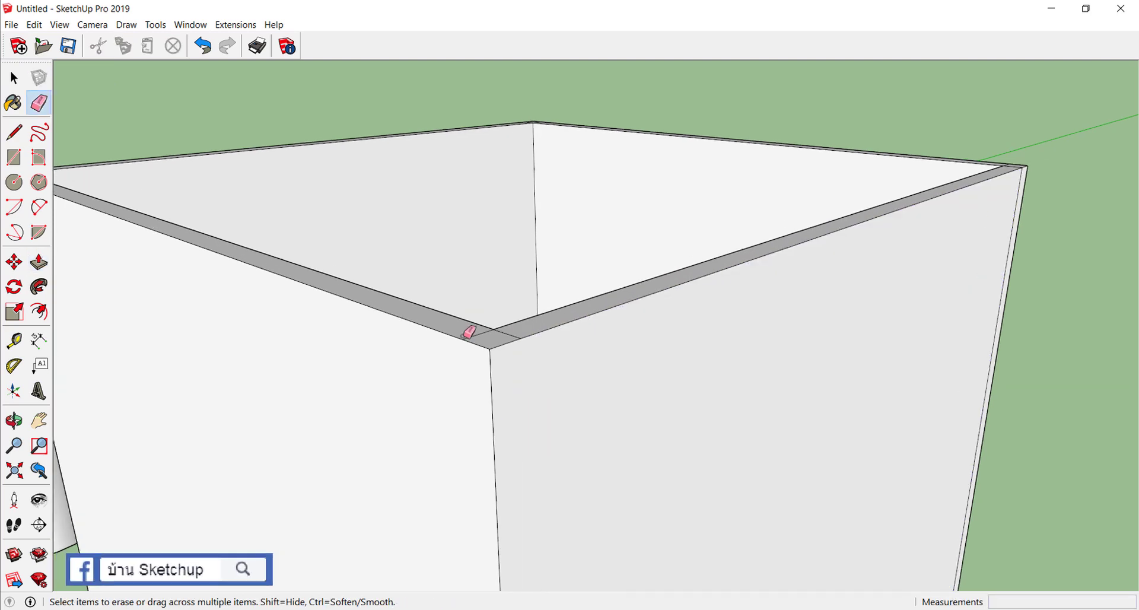
{"action": "scroll", "coordinate": [466, 330], "scroll_direction": "up", "scroll_amount": 1}
{"action": "left_click", "coordinate": [492, 337]}
{"action": "scroll", "coordinate": [492, 337], "scroll_direction": "down", "scroll_amount": 3}
{"action": "middle_click_drag", "start_coordinate": [492, 337], "coordinate": [453, 362]}
{"action": "scroll", "coordinate": [542, 349], "scroll_direction": "up", "scroll_amount": 2}
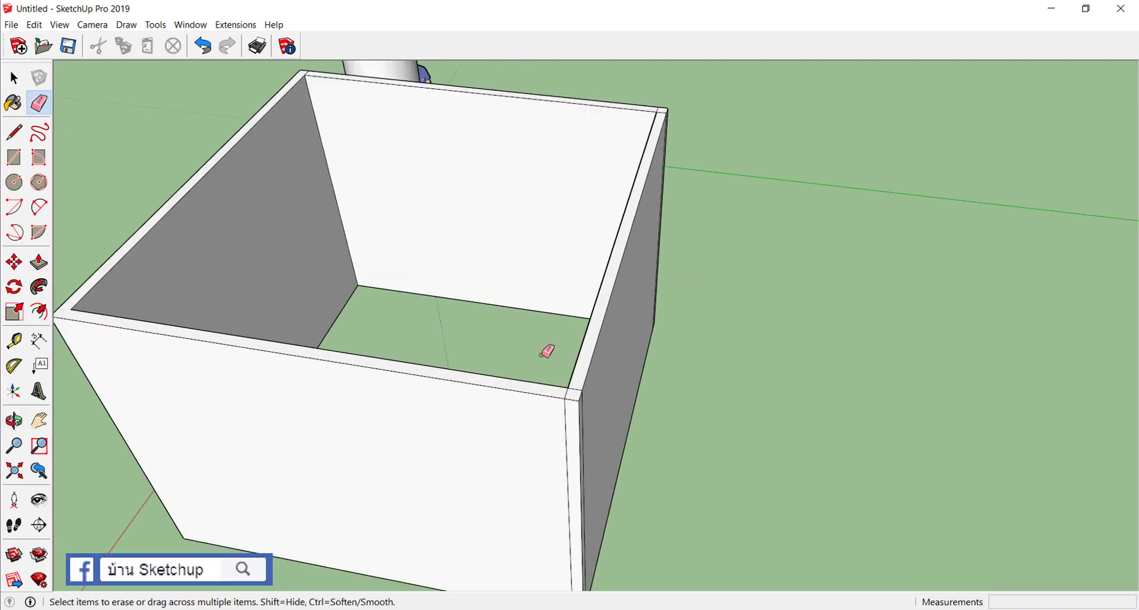
{"action": "scroll", "coordinate": [590, 408], "scroll_direction": "up", "scroll_amount": 2}
{"action": "left_click", "coordinate": [593, 399]}
{"action": "middle_click_drag", "start_coordinate": [613, 384], "coordinate": [557, 394]}
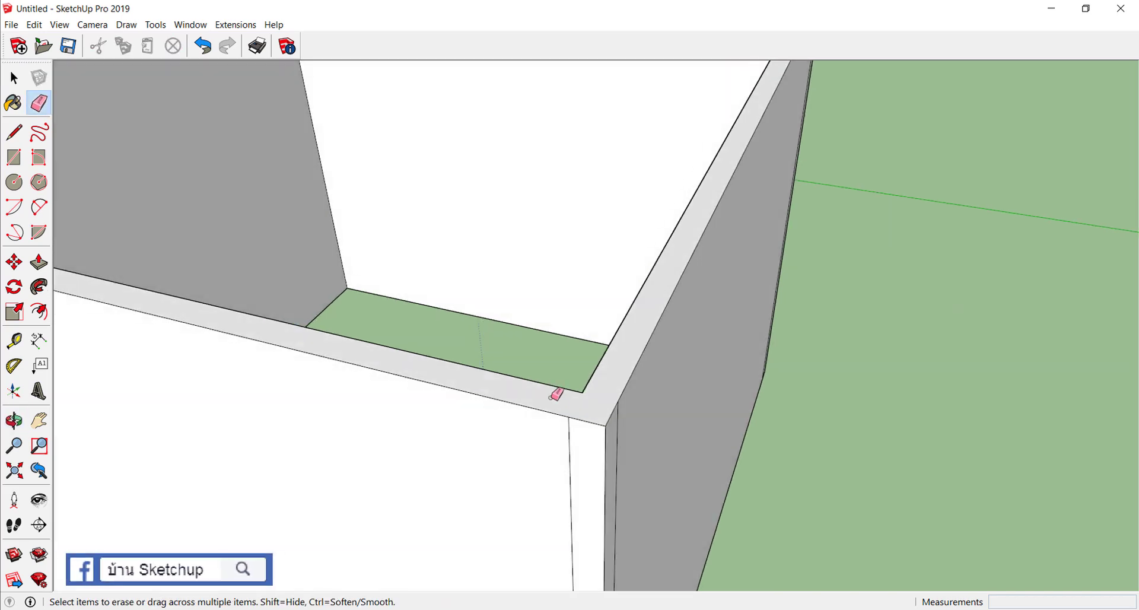
{"action": "left_click", "coordinate": [571, 445]}
- Erase the small rim-corner seam and another vertical corner seam, viewed from outside
{"action": "scroll", "coordinate": [687, 353], "scroll_direction": "down", "scroll_amount": 3}
{"action": "middle_click_drag", "start_coordinate": [687, 353], "coordinate": [361, 328]}
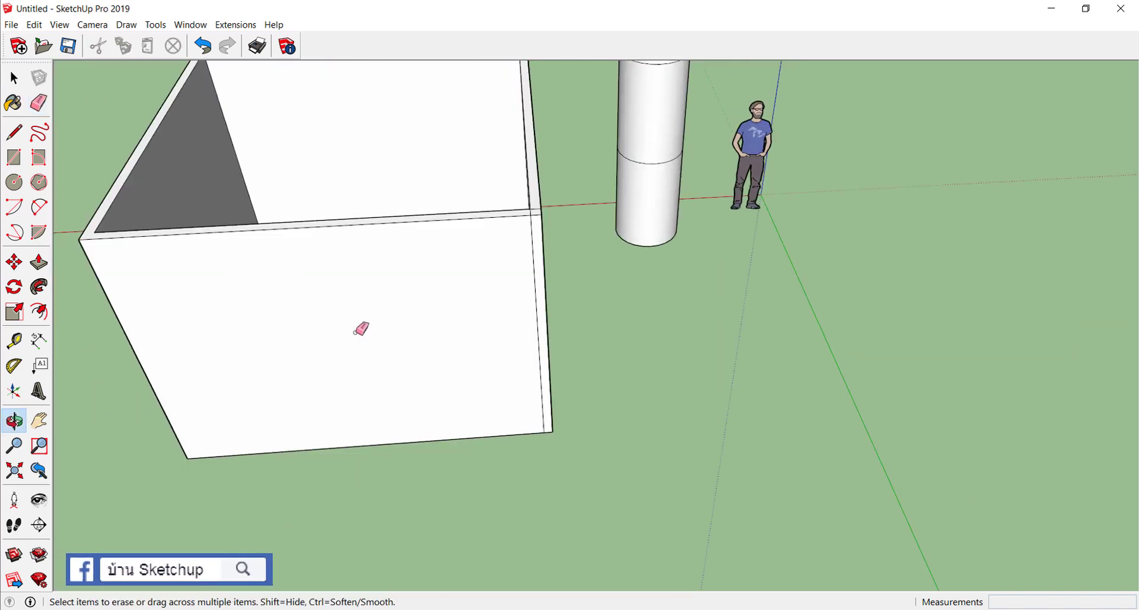
{"action": "scroll", "coordinate": [522, 220], "scroll_direction": "up", "scroll_amount": 2}
{"action": "mouse_move", "coordinate": [522, 219]}
{"action": "middle_mouse_down"}
{"action": "mouse_move", "coordinate": [461, 297]}
{"action": "mouse_move", "coordinate": [491, 340]}
{"action": "middle_mouse_up"}
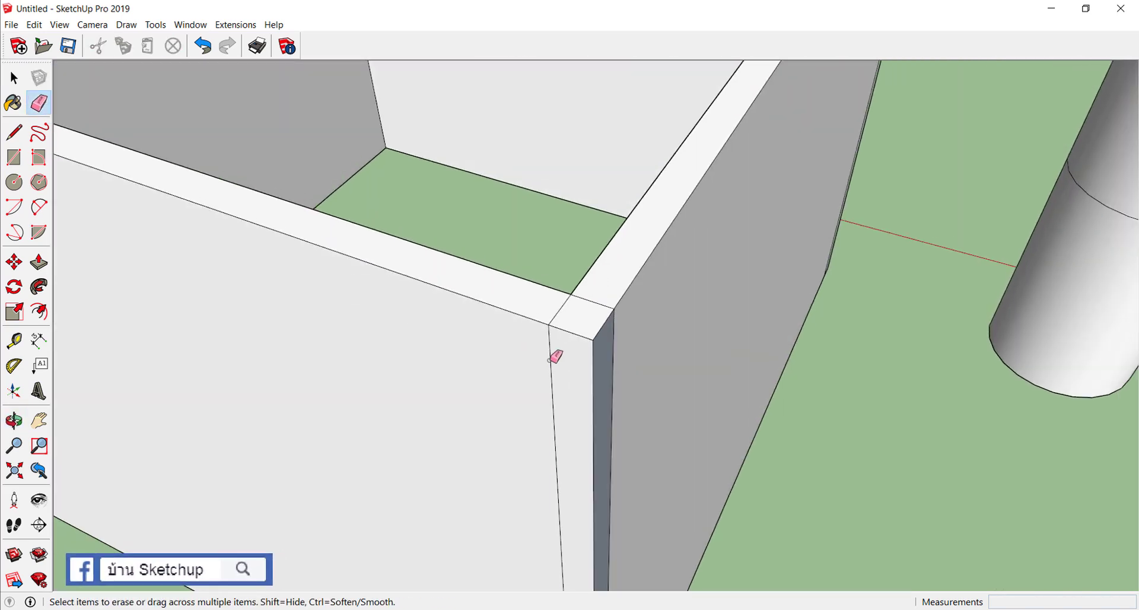
{"action": "left_click", "coordinate": [592, 299]}
{"action": "scroll", "coordinate": [628, 400], "scroll_direction": "down", "scroll_amount": 3}
{"action": "mouse_move", "coordinate": [628, 400]}
{"action": "middle_mouse_down"}
{"action": "mouse_move", "coordinate": [325, 300]}
{"action": "mouse_move", "coordinate": [328, 323]}
{"action": "mouse_move", "coordinate": [745, 254]}
{"action": "middle_mouse_up"}
{"action": "scroll", "coordinate": [542, 277], "scroll_direction": "up", "scroll_amount": 3}
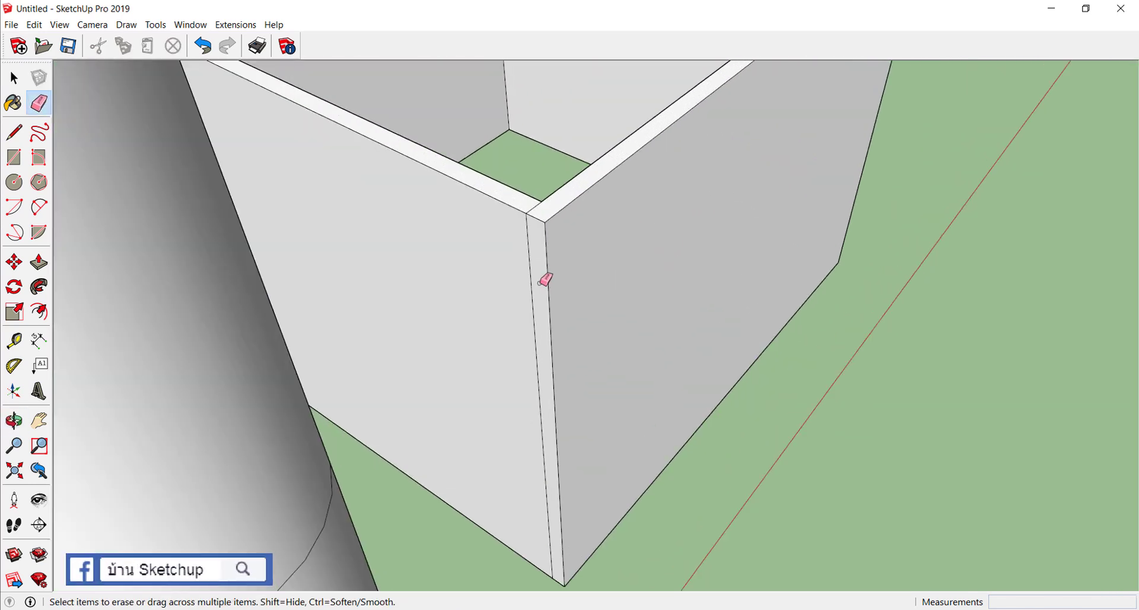
{"action": "left_click_drag", "start_coordinate": [529, 269], "coordinate": [528, 270]}
- Erase the vertical seam at the box's front corner, seen beside the cylinder
{"action": "scroll", "coordinate": [529, 269], "scroll_direction": "down", "scroll_amount": 2}
{"action": "mouse_move", "coordinate": [574, 244]}
{"action": "middle_mouse_down"}
{"action": "mouse_move", "coordinate": [710, 279]}
{"action": "mouse_move", "coordinate": [663, 236]}
{"action": "middle_mouse_up"}
{"action": "scroll", "coordinate": [661, 238], "scroll_direction": "down", "scroll_amount": 3}
{"action": "middle_click_drag", "start_coordinate": [421, 289], "coordinate": [382, 322]}
{"action": "scroll", "coordinate": [386, 311], "scroll_direction": "up", "scroll_amount": 3}
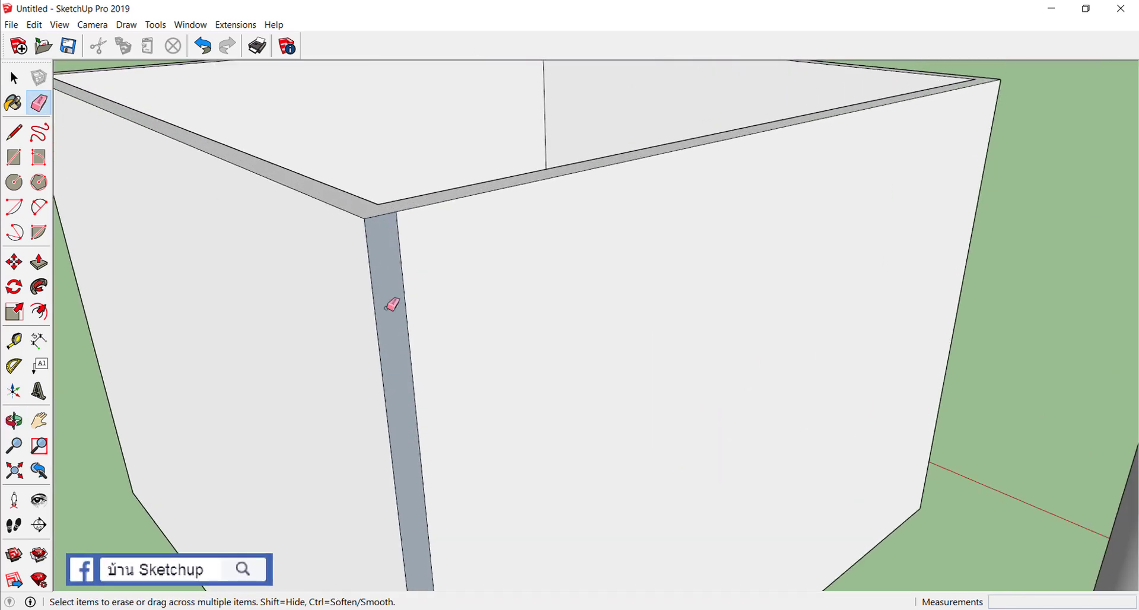
{"action": "left_click_drag", "start_coordinate": [399, 291], "coordinate": [415, 287]}
{"action": "scroll", "coordinate": [415, 287], "scroll_direction": "down", "scroll_amount": 1}
{"action": "scroll", "coordinate": [529, 263], "scroll_direction": "down", "scroll_amount": 3}
{"action": "mouse_move", "coordinate": [529, 263]}
{"action": "middle_mouse_down"}
{"action": "mouse_move", "coordinate": [729, 231]}
{"action": "mouse_move", "coordinate": [769, 259]}
{"action": "middle_mouse_up"}
- Apply Reverse Faces to the bluish-grey wall face so its white front faces outward
{"action": "middle_click_drag", "start_coordinate": [552, 258], "coordinate": [582, 234]}
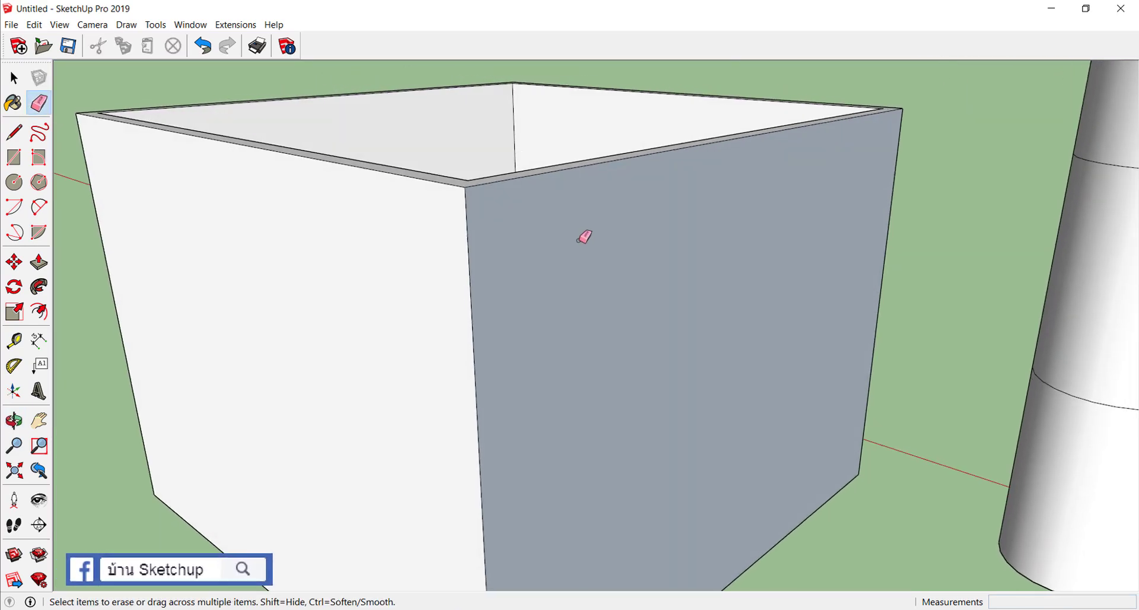
{"action": "right_click", "coordinate": [582, 222]}
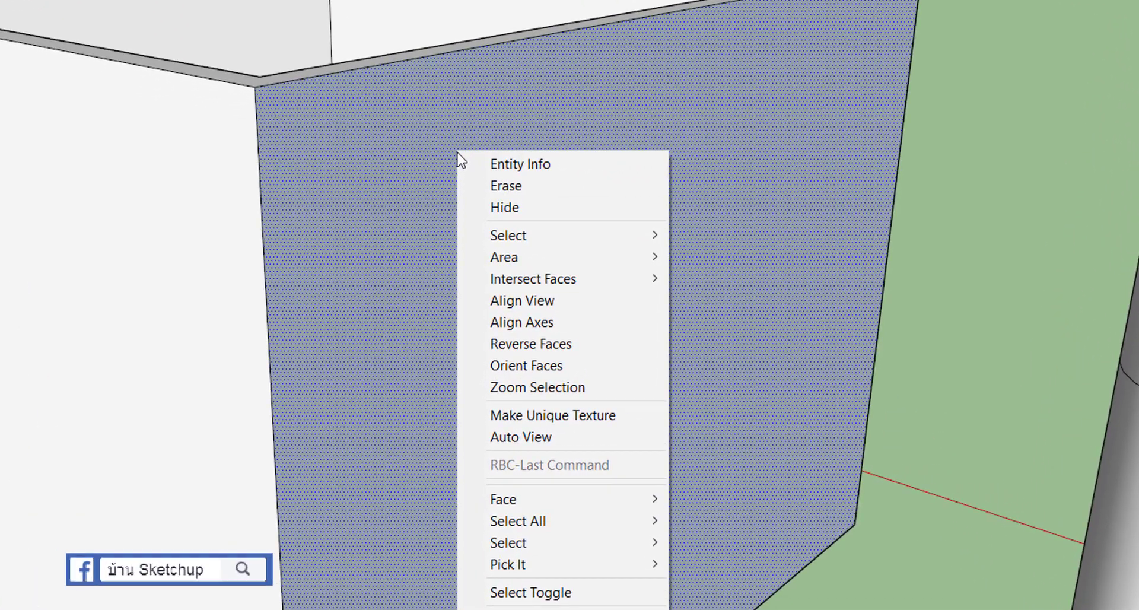
{"action": "left_click", "coordinate": [572, 344]}
- Orbit and zoom under the box to inspect its underside, then view it with the column and figure
{"action": "middle_click_drag", "start_coordinate": [465, 216], "coordinate": [496, 216]}
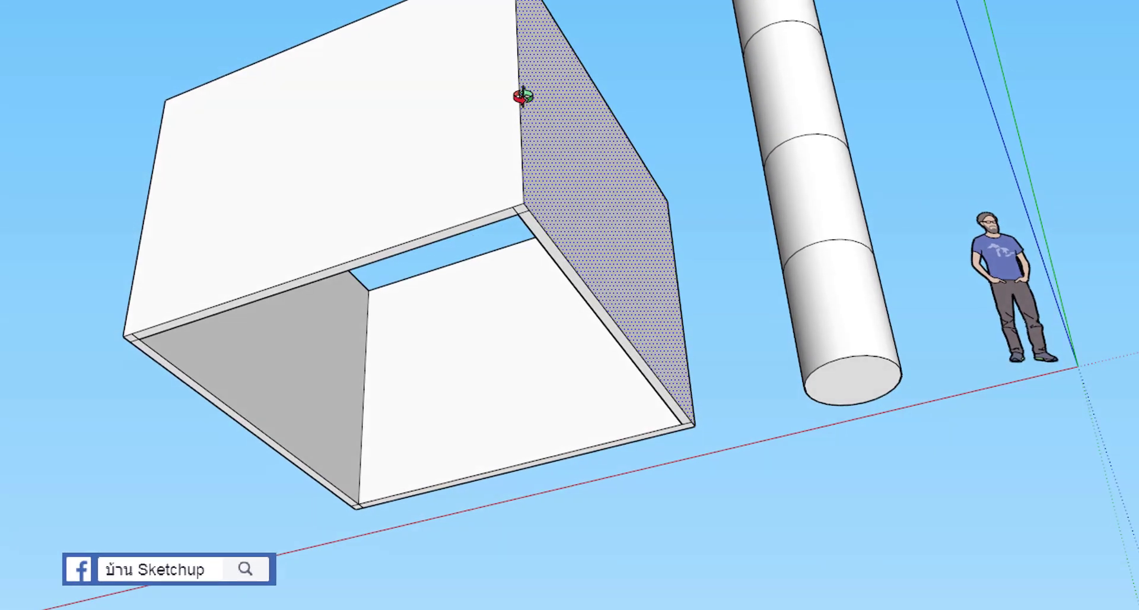
{"action": "scroll", "coordinate": [564, 223], "scroll_direction": "up", "scroll_amount": 5}
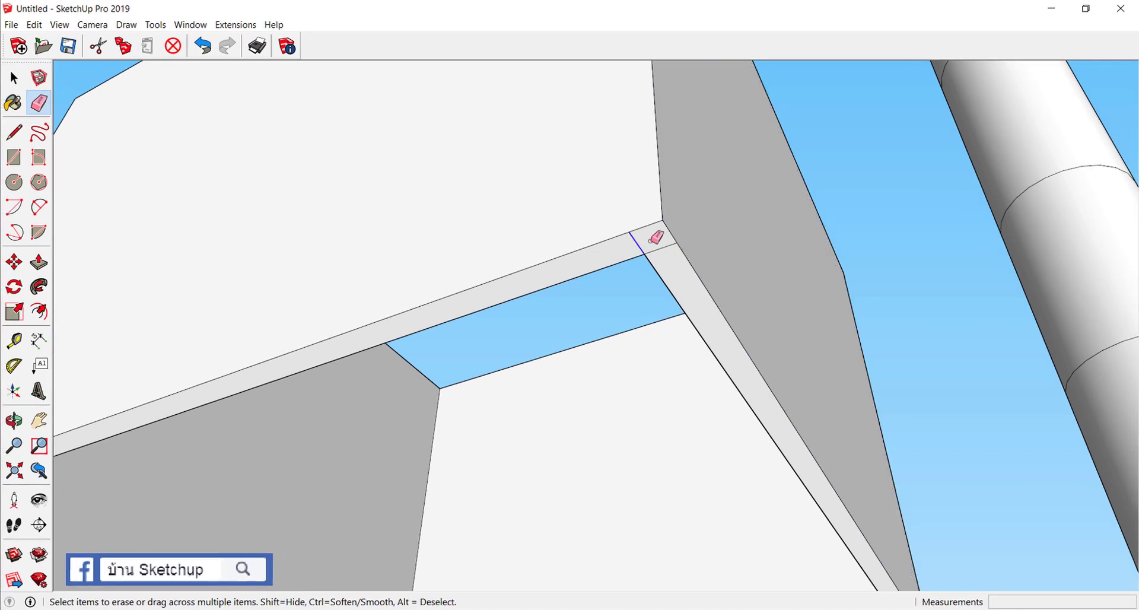
{"action": "scroll", "coordinate": [724, 190], "scroll_direction": "down", "scroll_amount": 5}
{"action": "scroll", "coordinate": [496, 297], "scroll_direction": "up", "scroll_amount": 3}
{"action": "scroll", "coordinate": [453, 310], "scroll_direction": "up", "scroll_amount": 2}
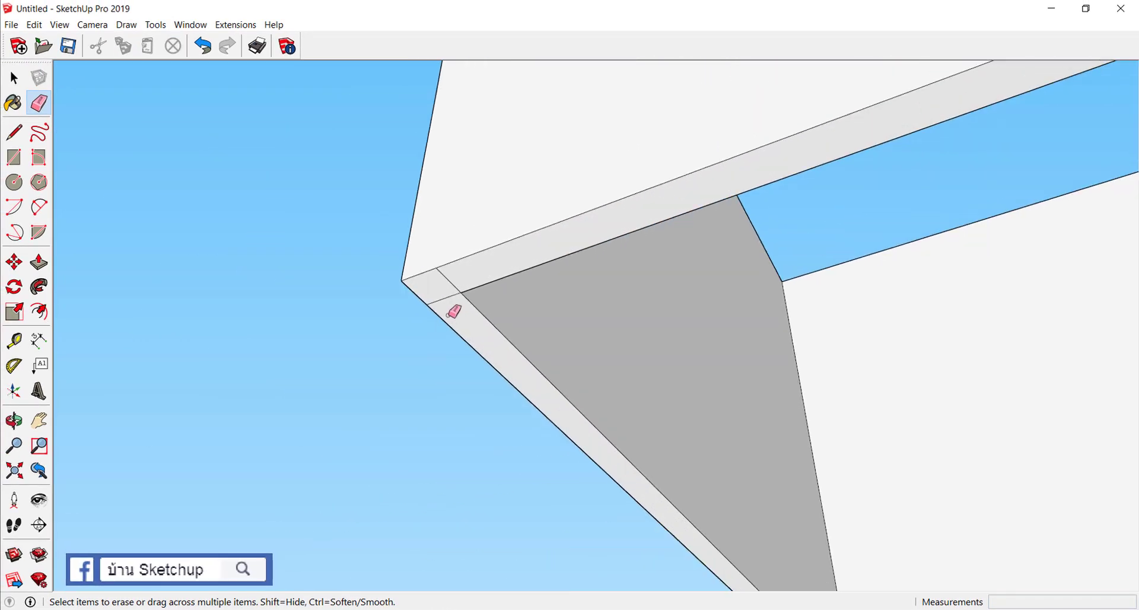
{"action": "scroll", "coordinate": [445, 274], "scroll_direction": "up", "scroll_amount": 1}
{"action": "scroll", "coordinate": [445, 274], "scroll_direction": "down", "scroll_amount": 3}
{"action": "scroll", "coordinate": [449, 217], "scroll_direction": "down", "scroll_amount": 3}
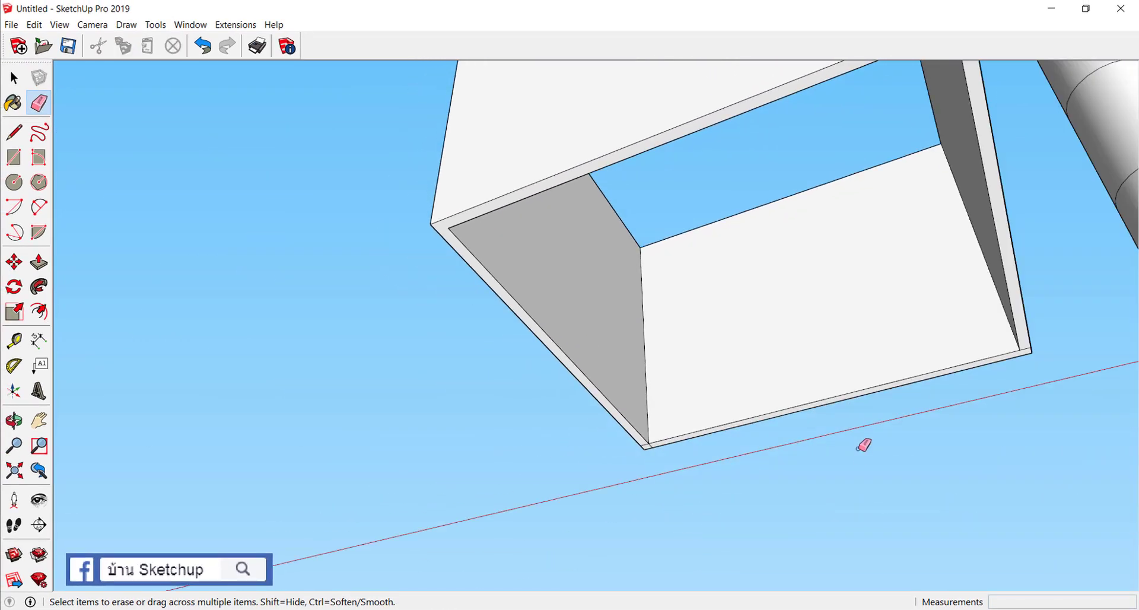
{"action": "scroll", "coordinate": [588, 463], "scroll_direction": "up", "scroll_amount": 4}
{"action": "scroll", "coordinate": [585, 445], "scroll_direction": "up", "scroll_amount": 3}
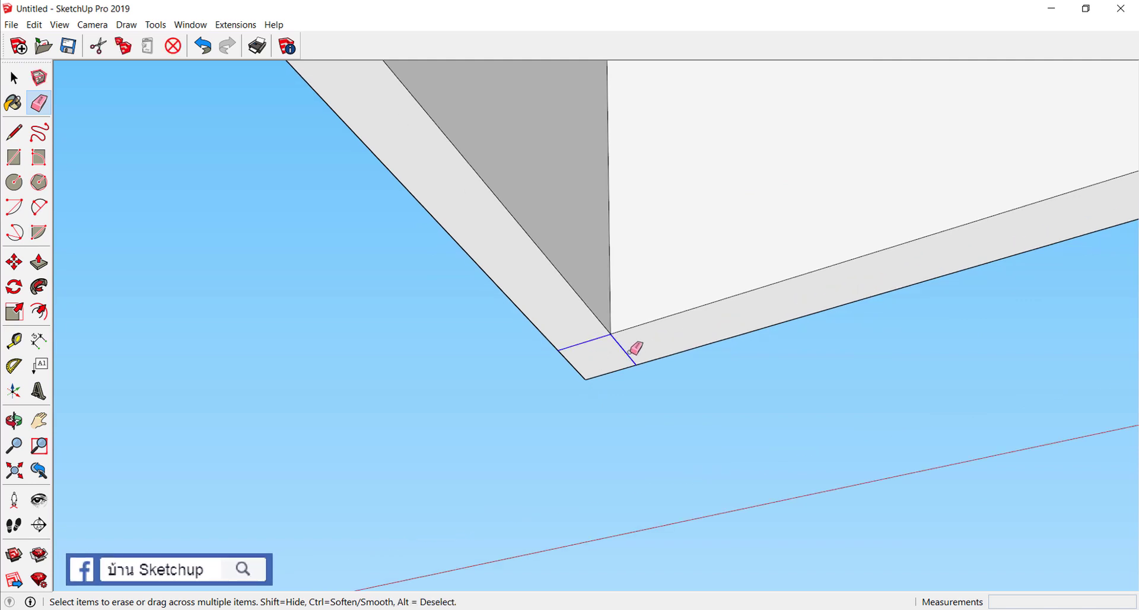
{"action": "scroll", "coordinate": [401, 360], "scroll_direction": "down", "scroll_amount": 1}
{"action": "scroll", "coordinate": [427, 359], "scroll_direction": "down", "scroll_amount": 1}
{"action": "scroll", "coordinate": [594, 314], "scroll_direction": "down", "scroll_amount": 3}
{"action": "scroll", "coordinate": [808, 234], "scroll_direction": "up", "scroll_amount": 4}
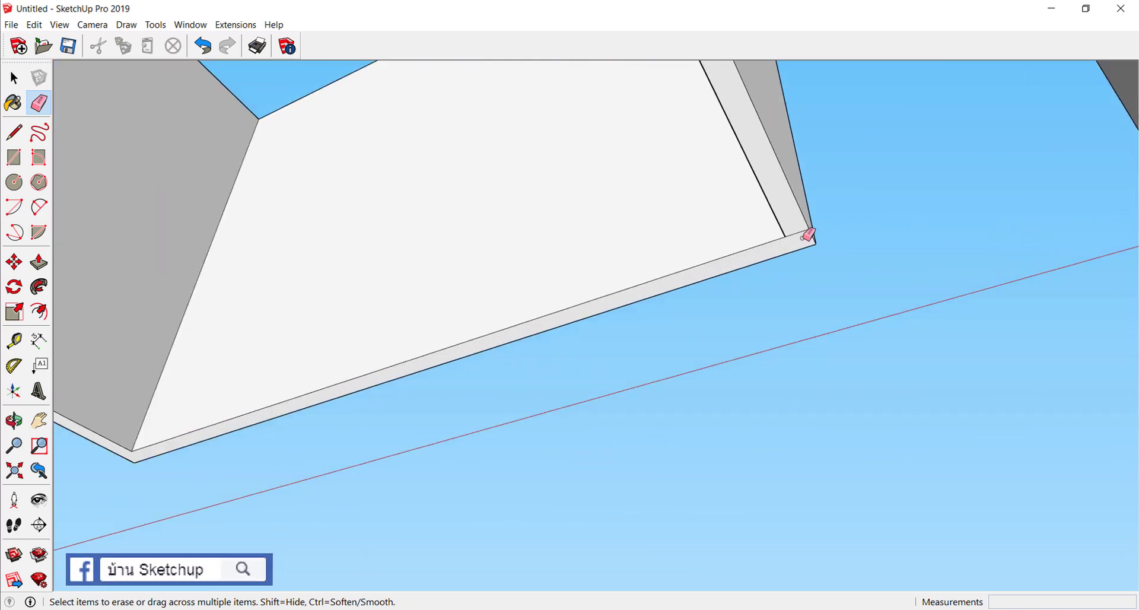
{"action": "scroll", "coordinate": [793, 233], "scroll_direction": "up", "scroll_amount": 2}
{"action": "scroll", "coordinate": [793, 233], "scroll_direction": "down", "scroll_amount": 2}
{"action": "mouse_move", "coordinate": [780, 198]}
{"action": "middle_mouse_down"}
{"action": "mouse_move", "coordinate": [715, 326]}
{"action": "mouse_move", "coordinate": [498, 259]}
{"action": "mouse_move", "coordinate": [466, 288]}
{"action": "mouse_move", "coordinate": [821, 310]}
{"action": "mouse_move", "coordinate": [415, 241]}
{"action": "mouse_move", "coordinate": [393, 193]}
{"action": "mouse_move", "coordinate": [521, 216]}
{"action": "mouse_move", "coordinate": [550, 249]}
{"action": "middle_mouse_up"}
{"action": "scroll", "coordinate": [674, 315], "scroll_direction": "down", "scroll_amount": 3}
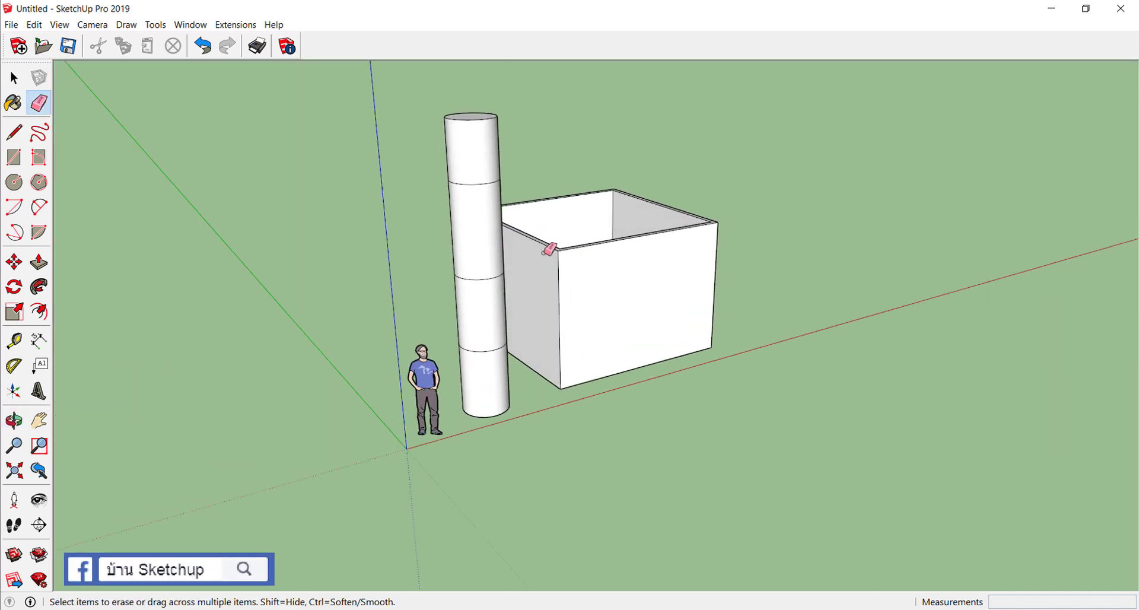